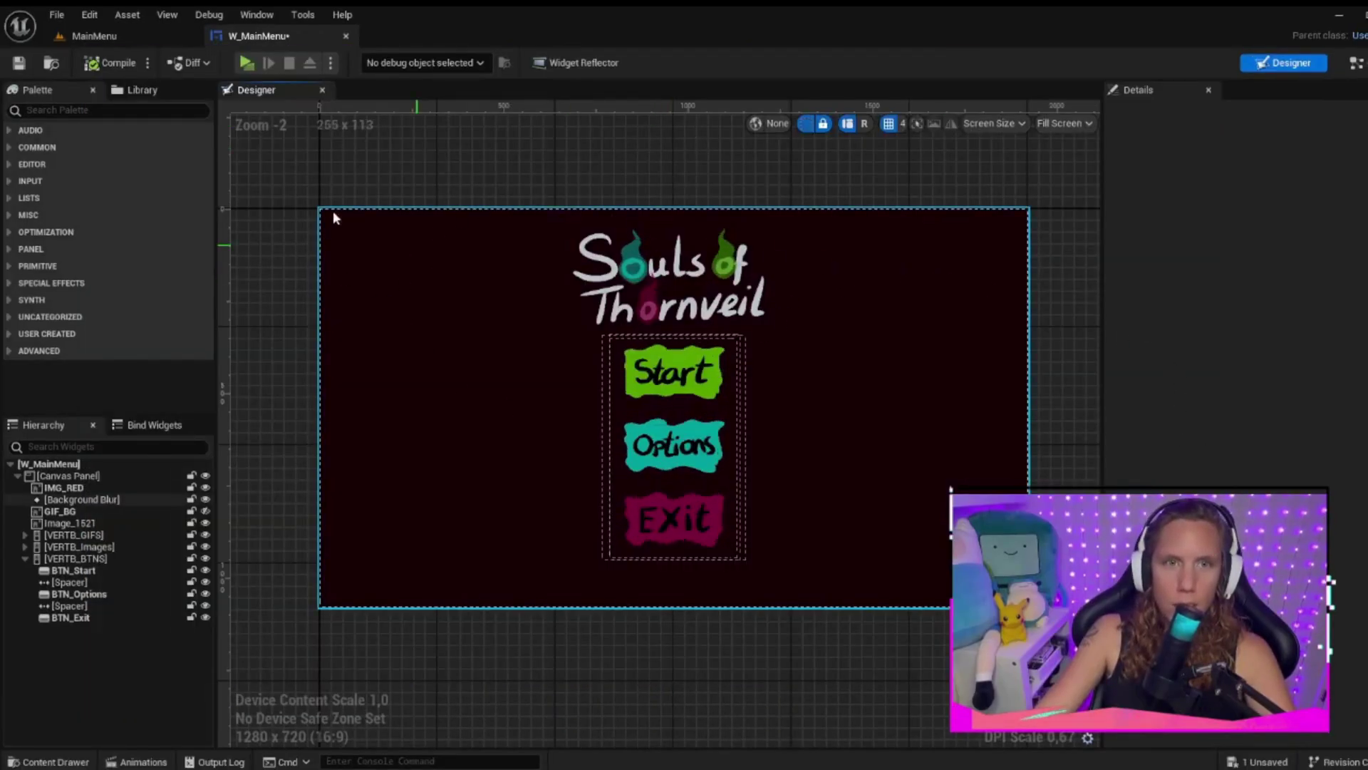
Step: Select the Souls of Thornveil title image in the main menu
{"action": "left_click", "coordinate": [620, 214]}
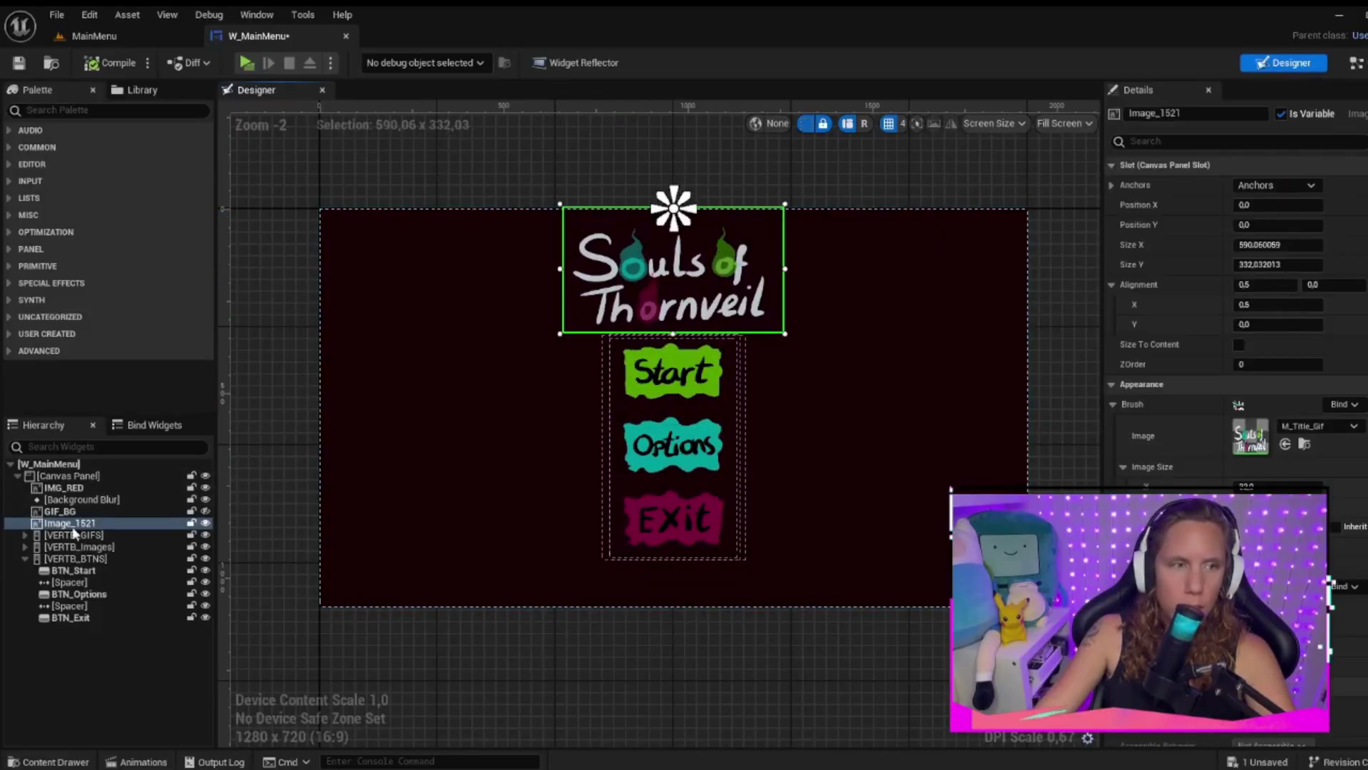
{"action": "scroll", "coordinate": [686, 219], "scroll_direction": "up", "scroll_amount": 1}
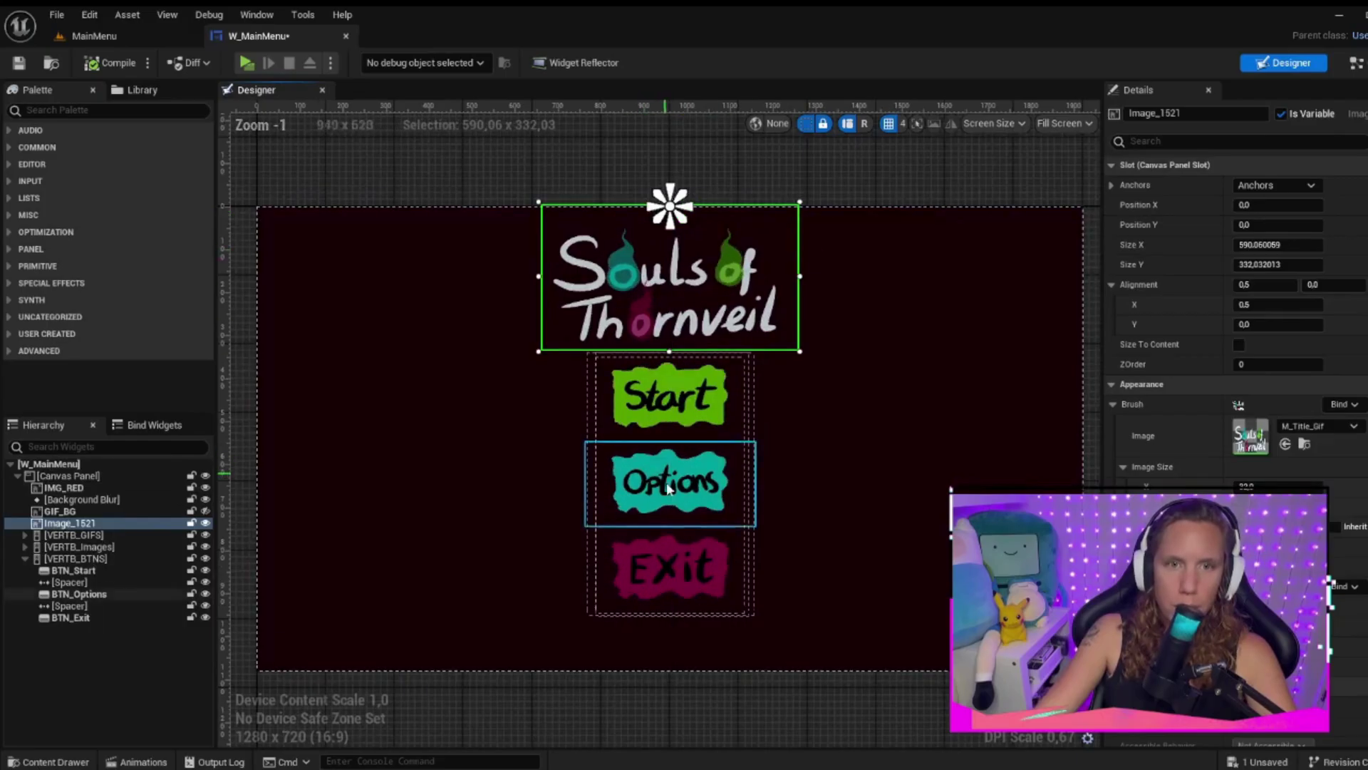
{"action": "scroll", "coordinate": [774, 449], "scroll_direction": "down", "scroll_amount": 2}
{"action": "scroll", "coordinate": [783, 474], "scroll_direction": "up", "scroll_amount": 1}
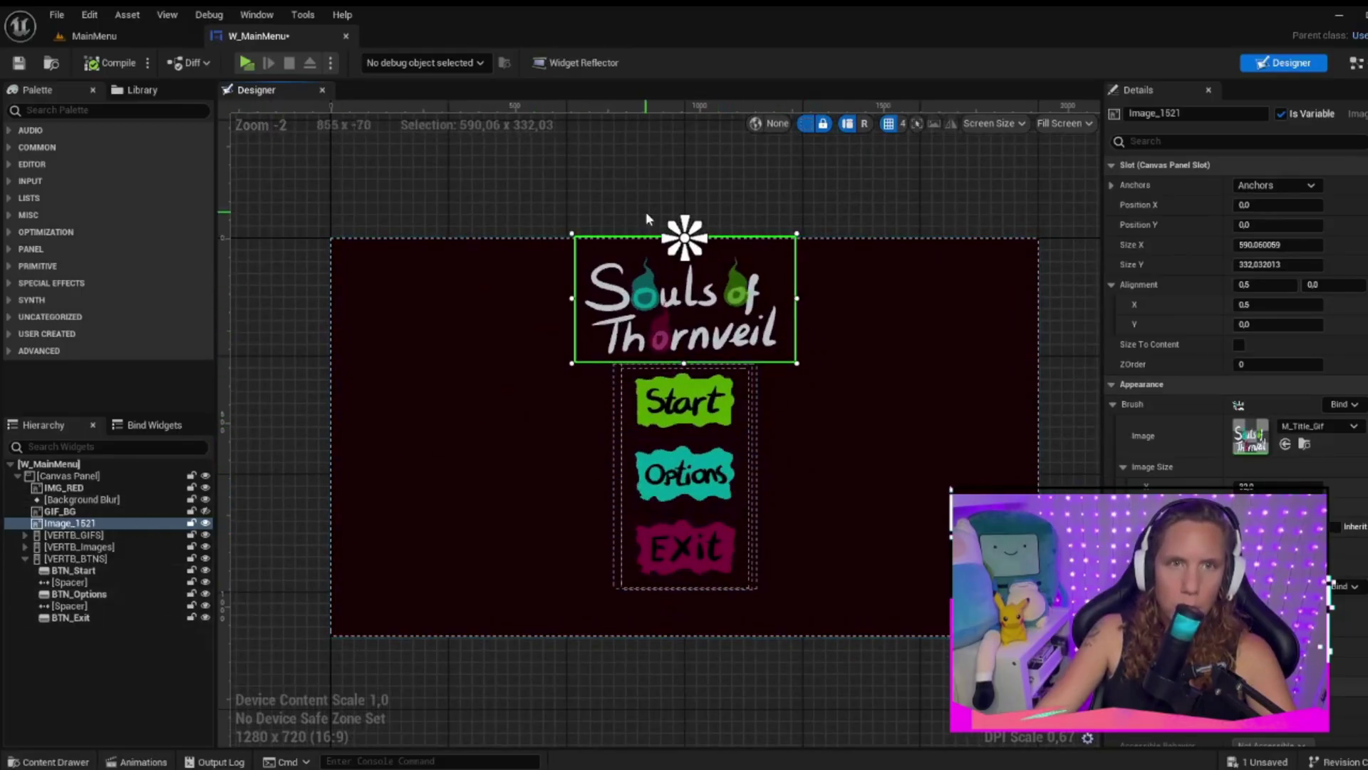
Step: Play-test the main menu, quit it with Exit, and return to the MainMenu level
{"action": "left_click", "coordinate": [247, 63]}
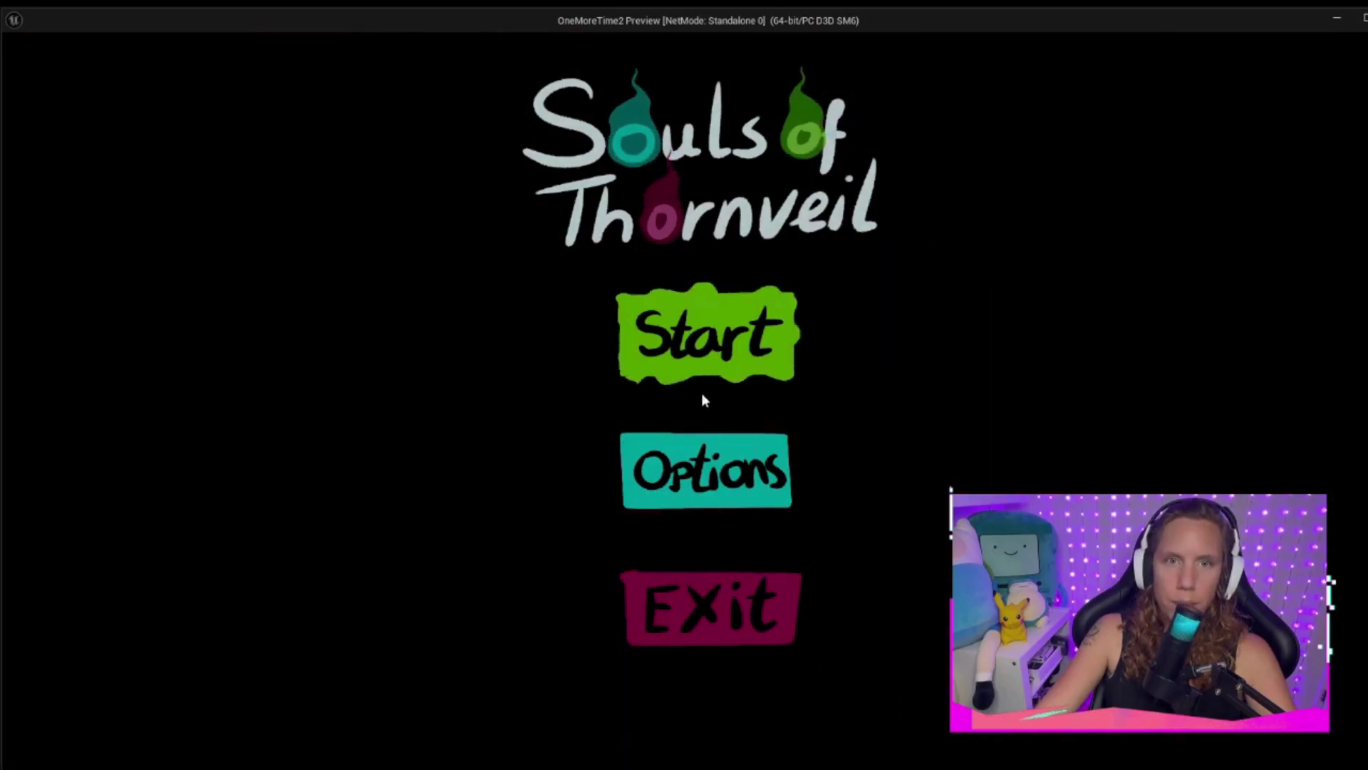
{"action": "left_click", "coordinate": [695, 610]}
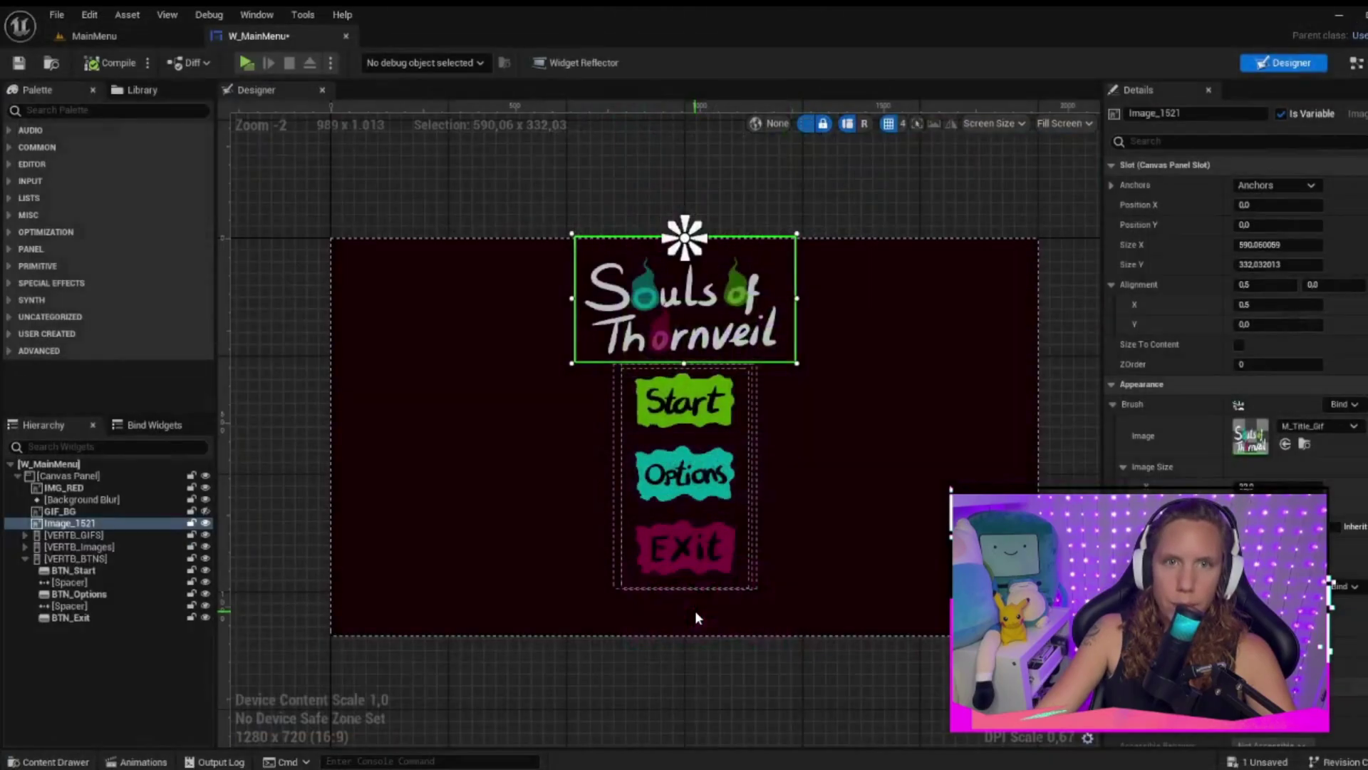
{"action": "left_click", "coordinate": [104, 33]}
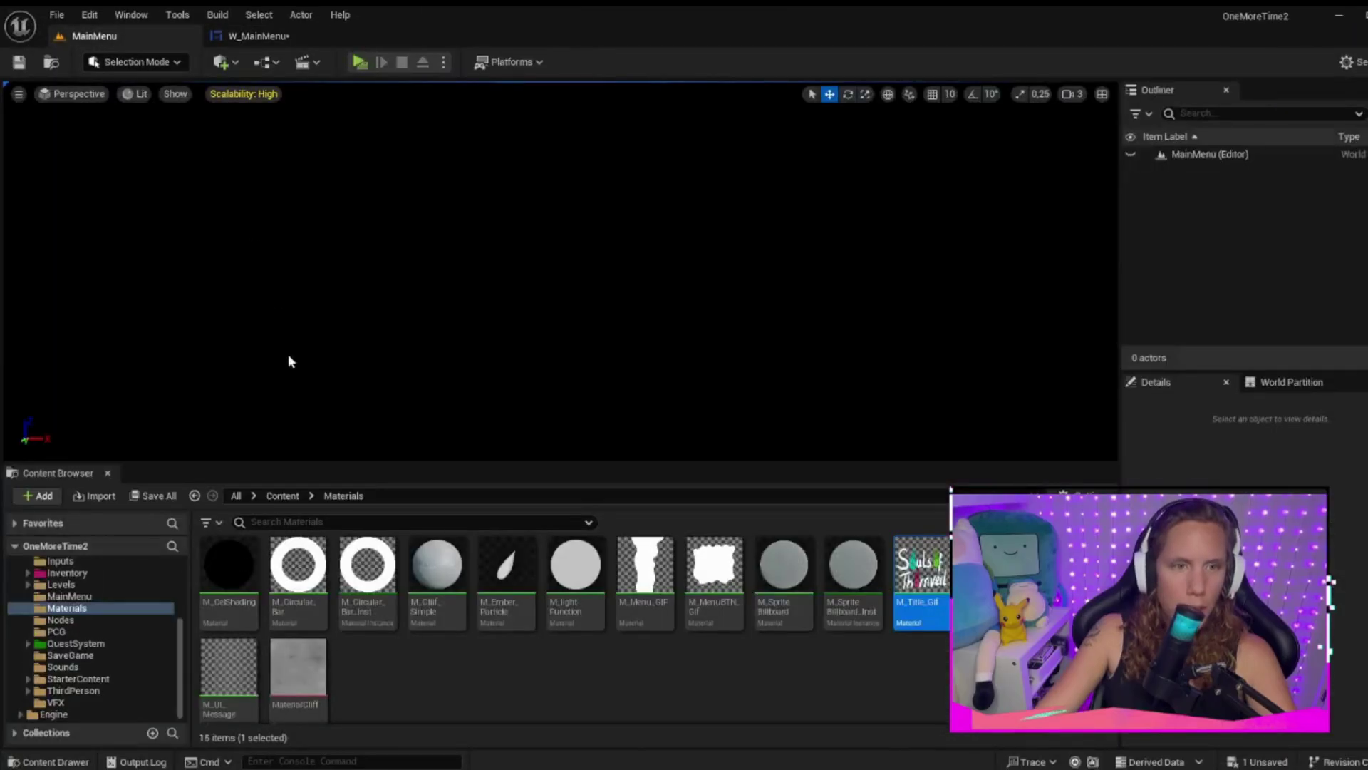
Step: Browse to Content/2D/Assets/Textures and select the fire1 through fire4 textures
{"action": "left_click", "coordinate": [290, 496]}
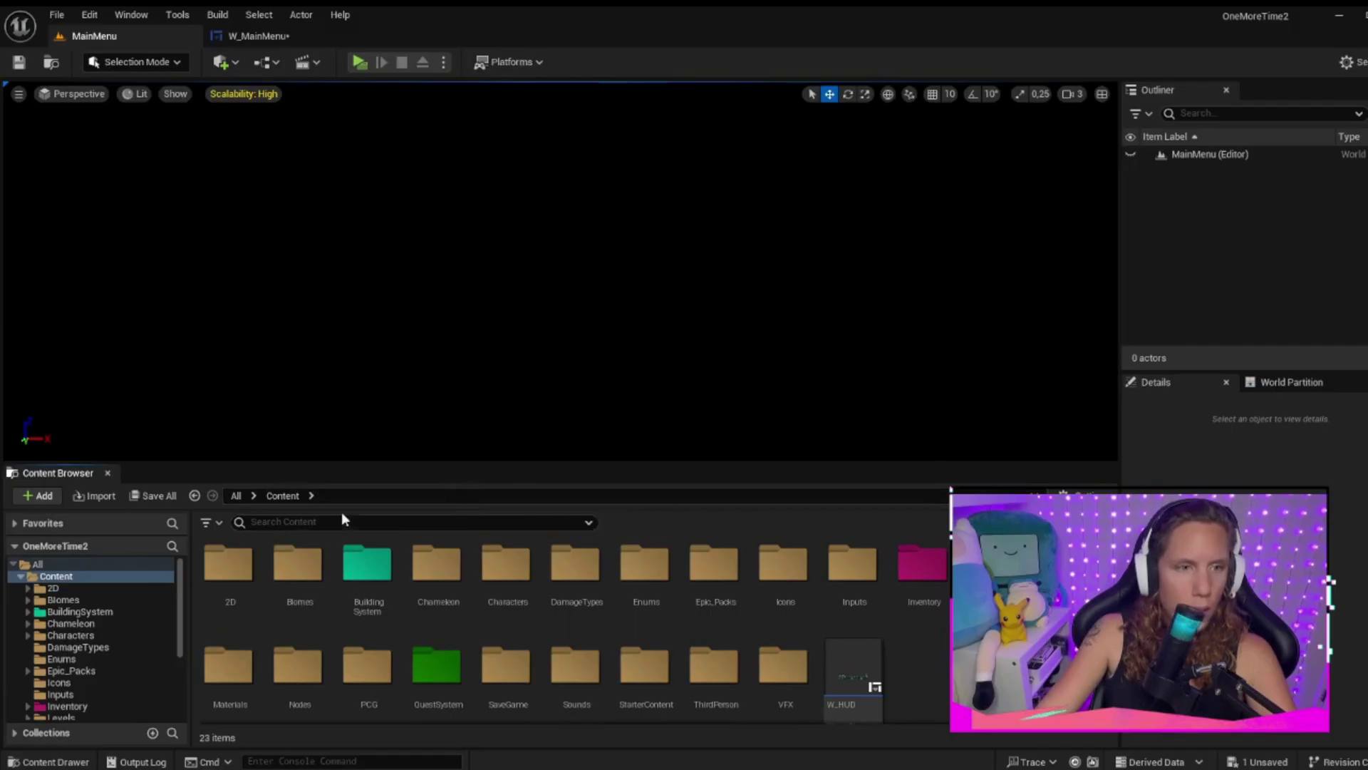
{"action": "double_click", "coordinate": [227, 563]}
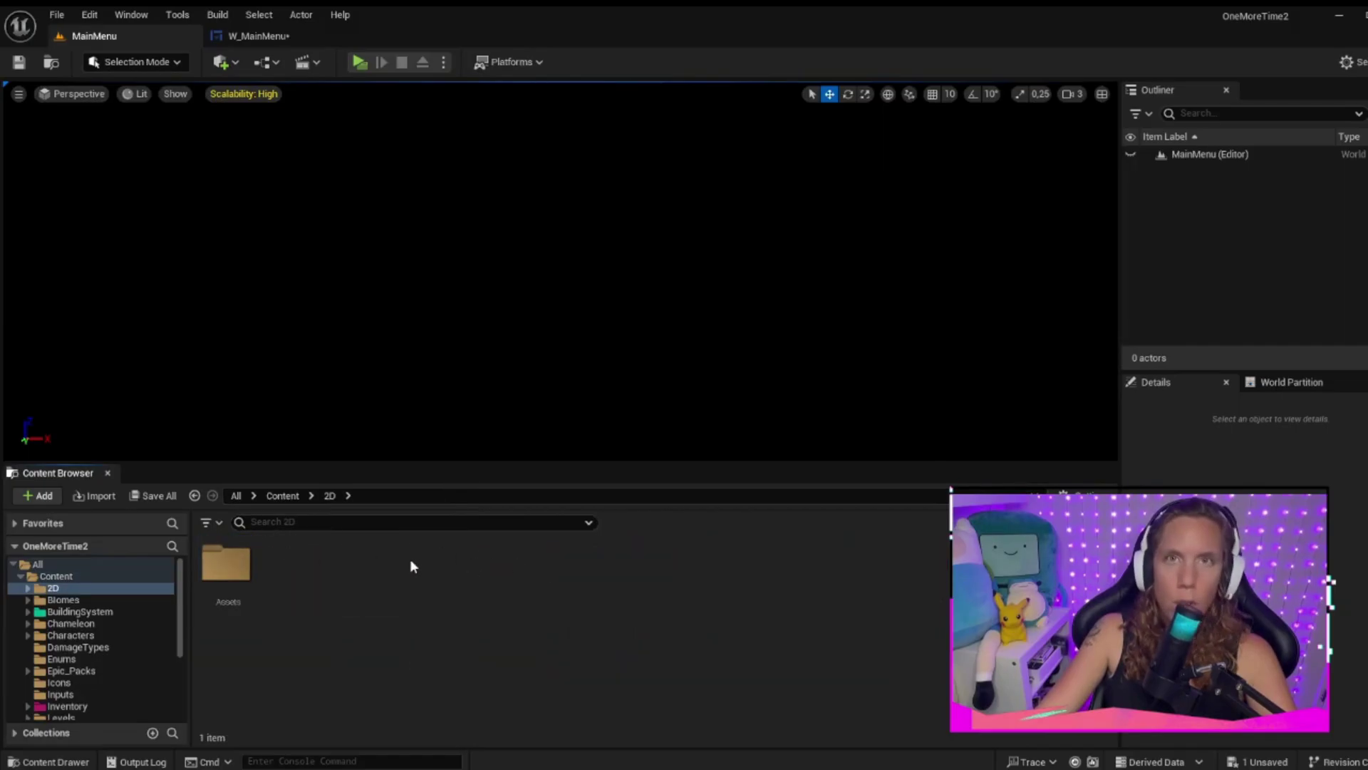
{"action": "double_click", "coordinate": [227, 563]}
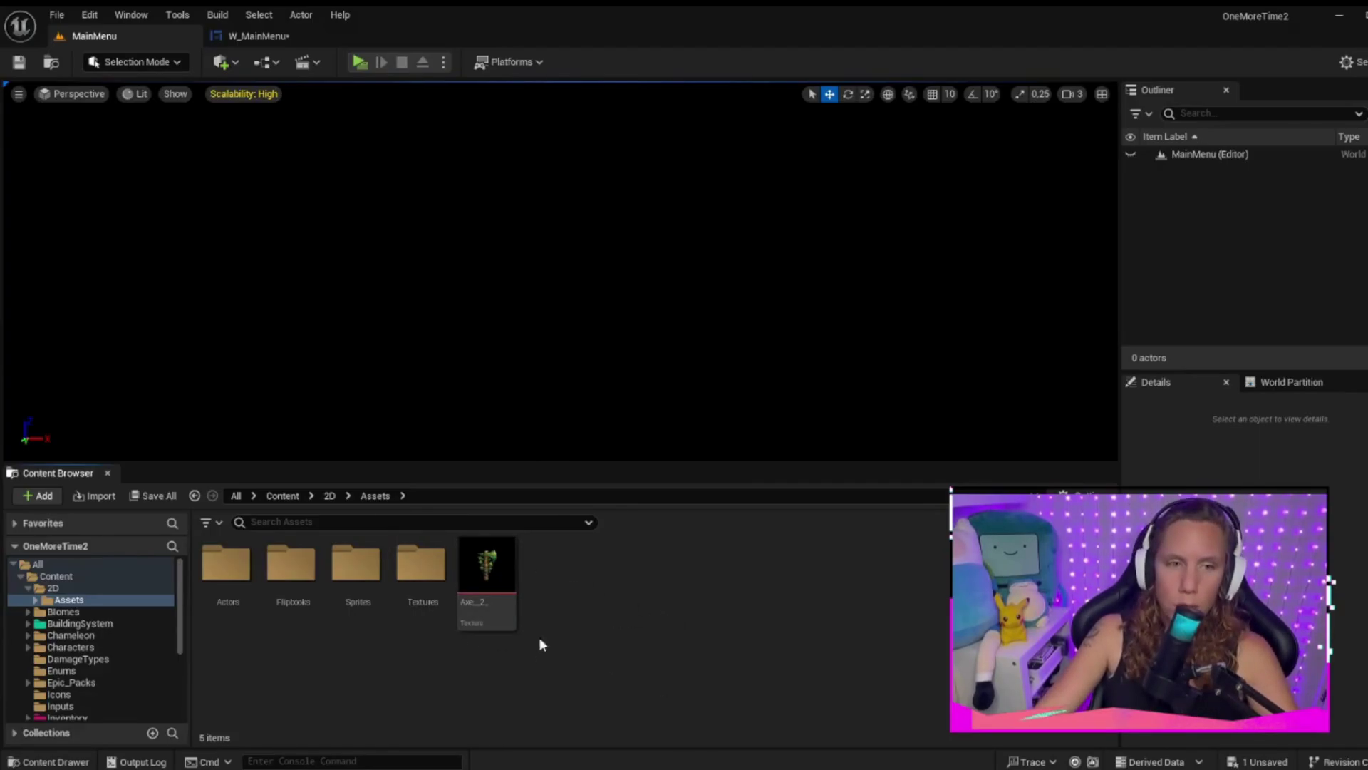
{"action": "double_click", "coordinate": [426, 588]}
{"action": "scroll", "coordinate": [434, 615], "scroll_direction": "down", "scroll_amount": 8}
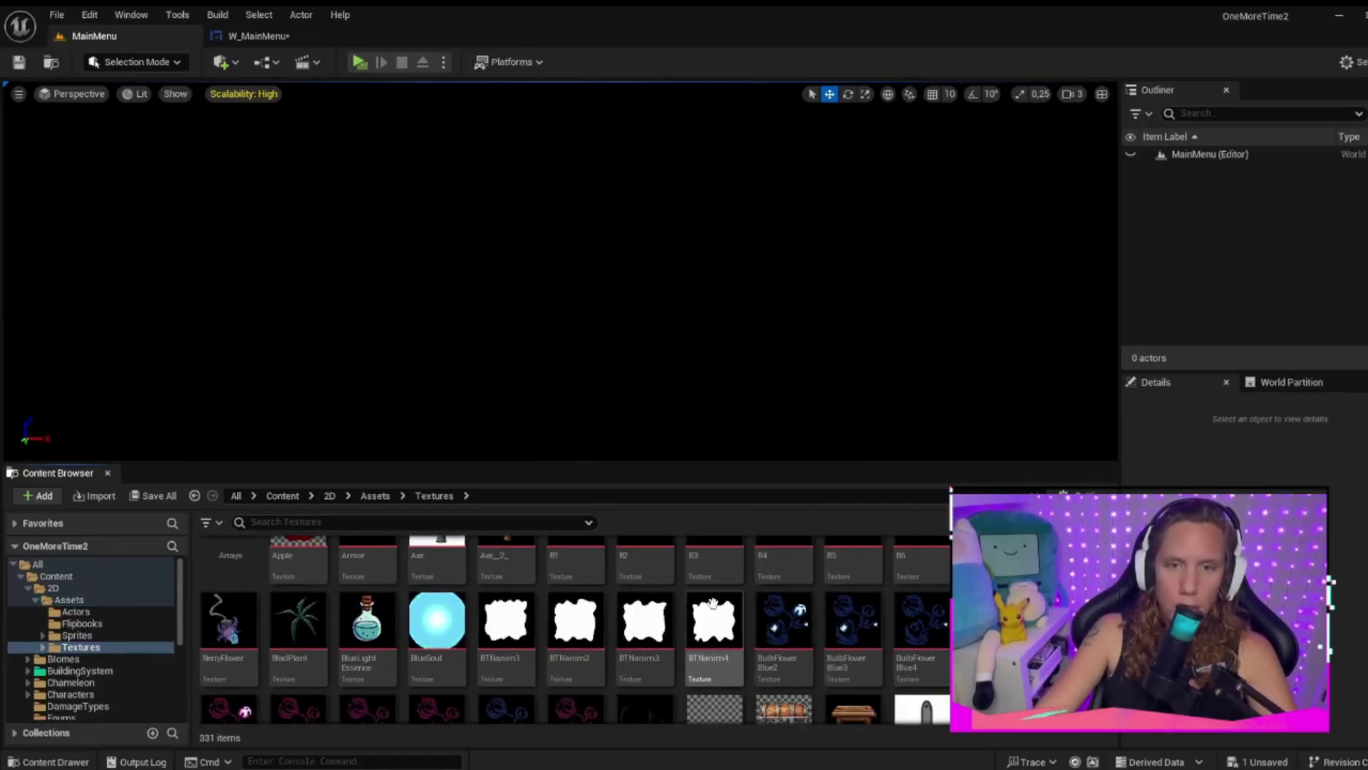
{"action": "scroll", "coordinate": [877, 584], "scroll_direction": "up", "scroll_amount": 1}
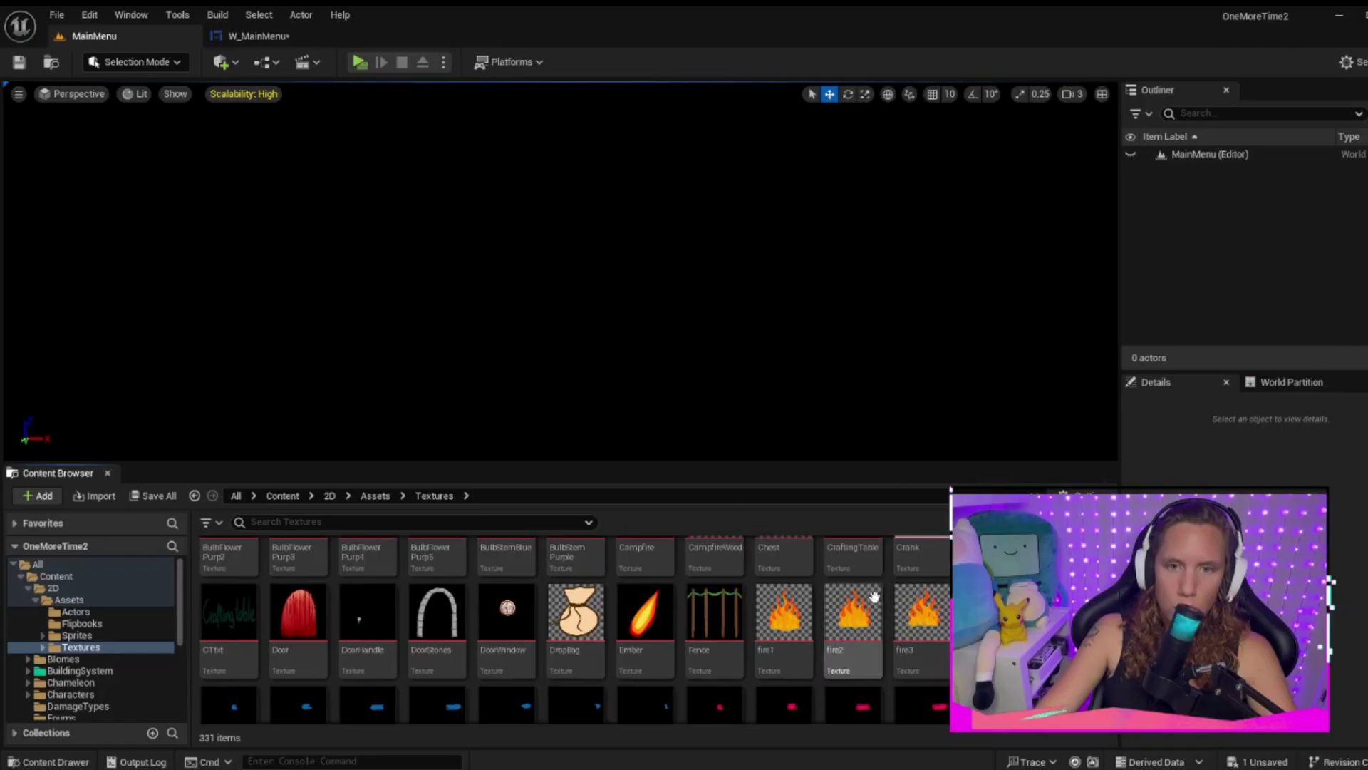
{"action": "left_click", "coordinate": [784, 612]}
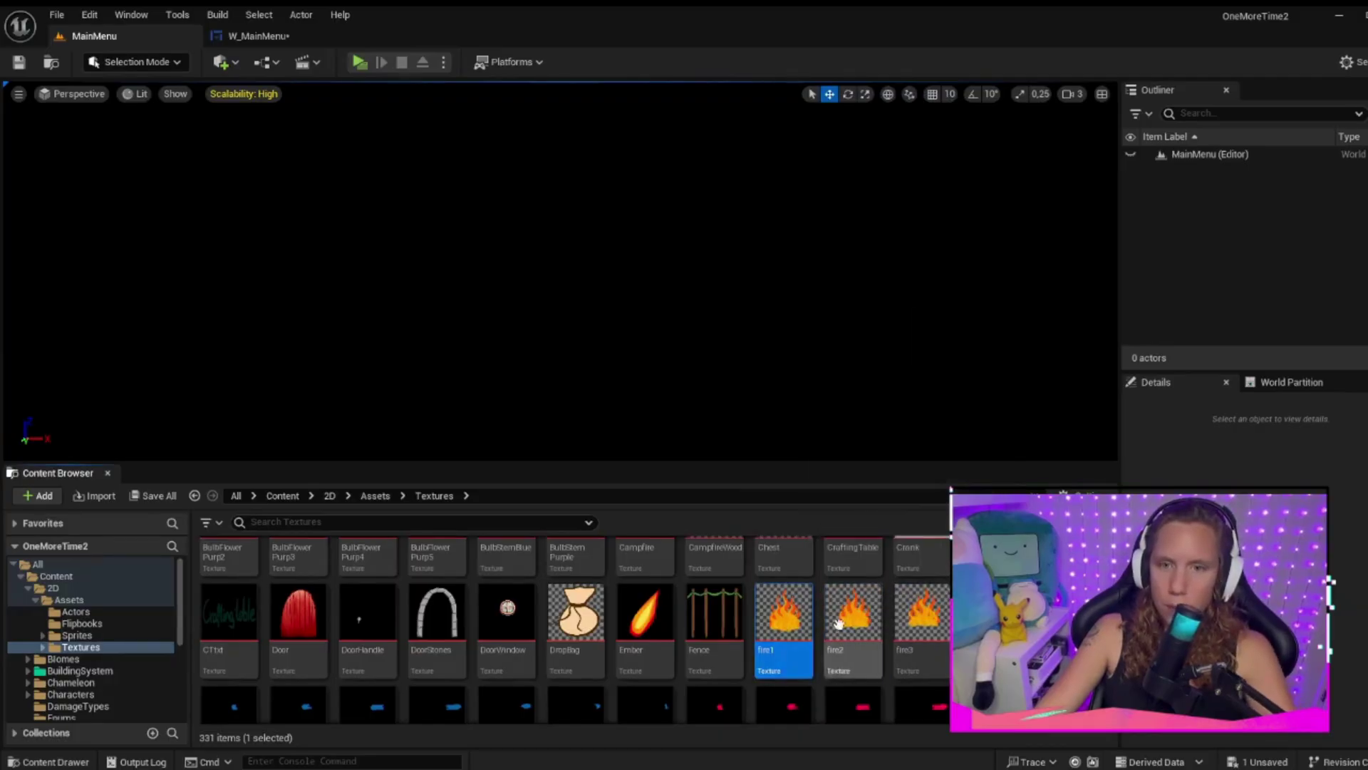
{"action": "left_click", "coordinate": [991, 611], "text": "shift"}
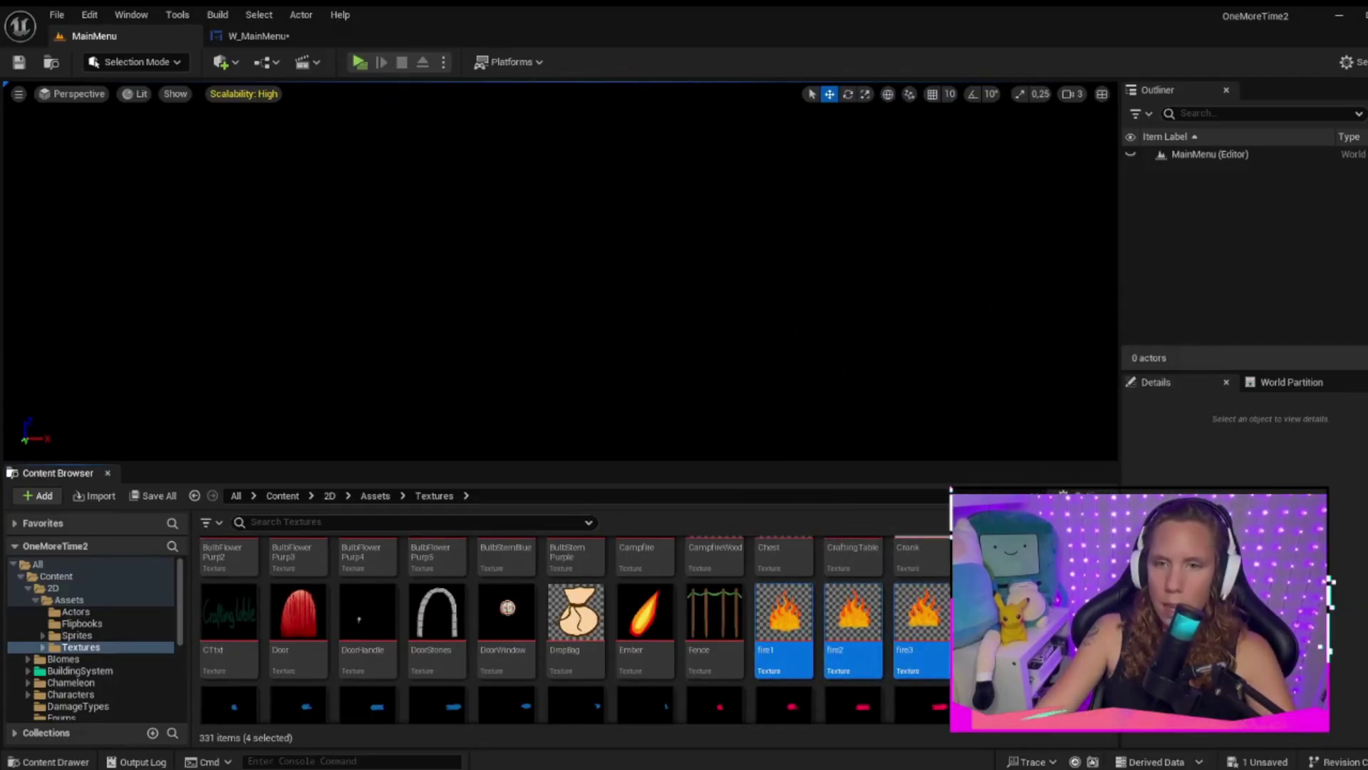
Step: Combine the selected fire textures into the TA_Fire texture array
{"action": "right_click", "coordinate": [1009, 611]}
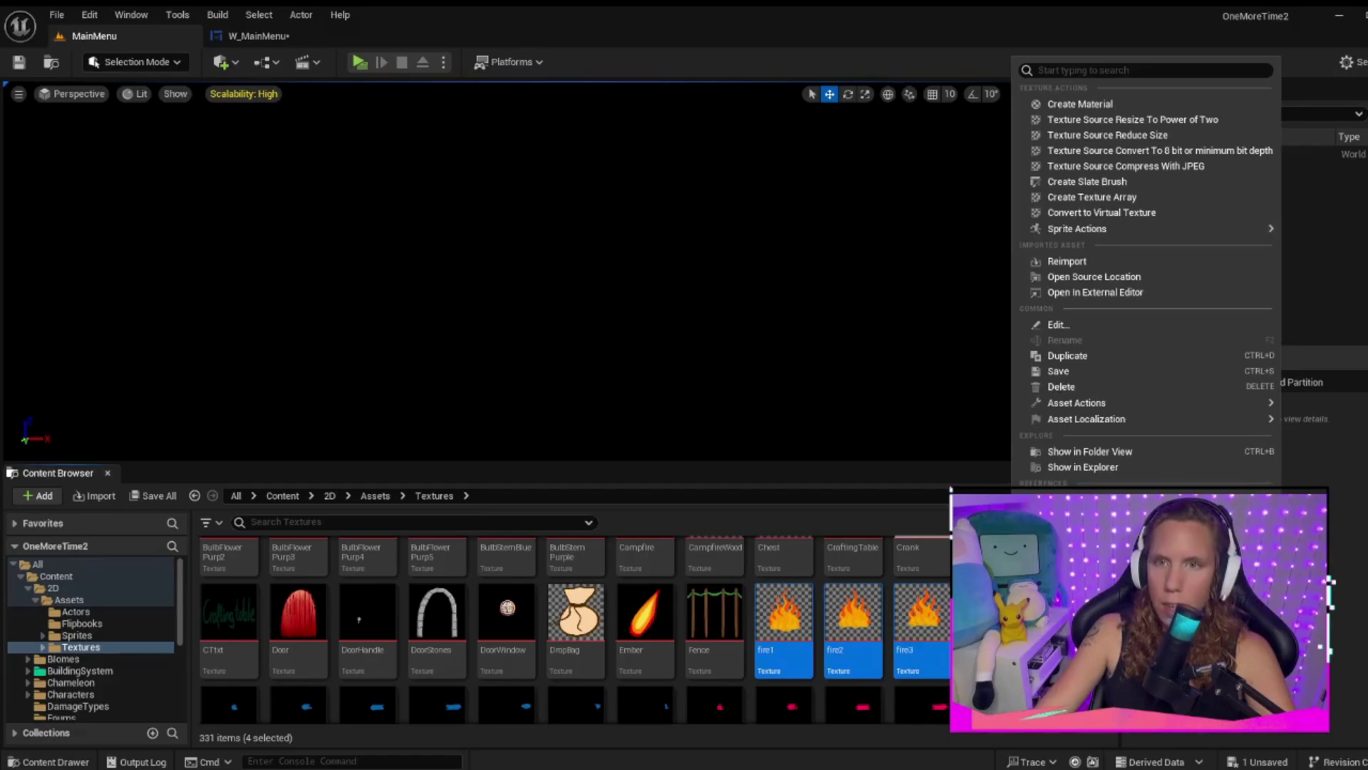
{"action": "left_click", "coordinate": [1097, 197]}
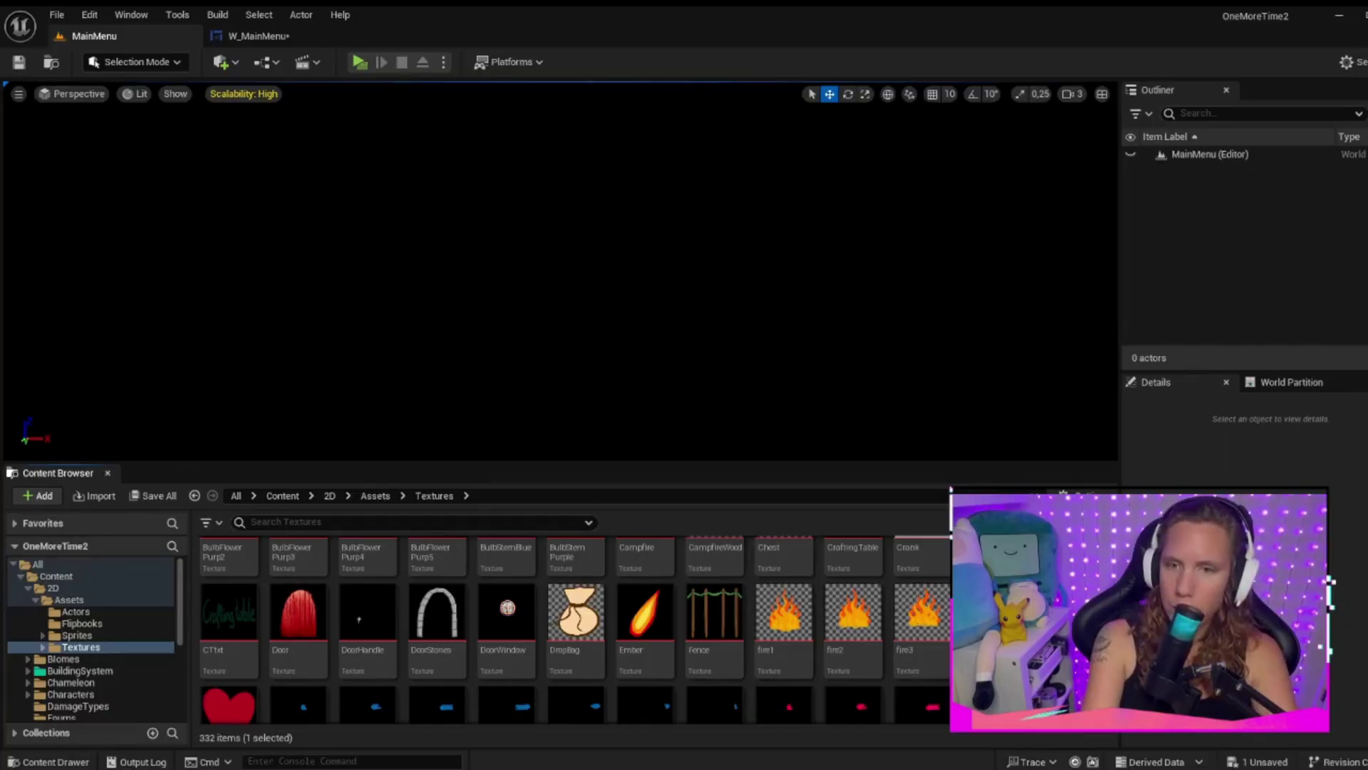
{"action": "scroll", "coordinate": [518, 606], "scroll_direction": "down", "scroll_amount": 8}
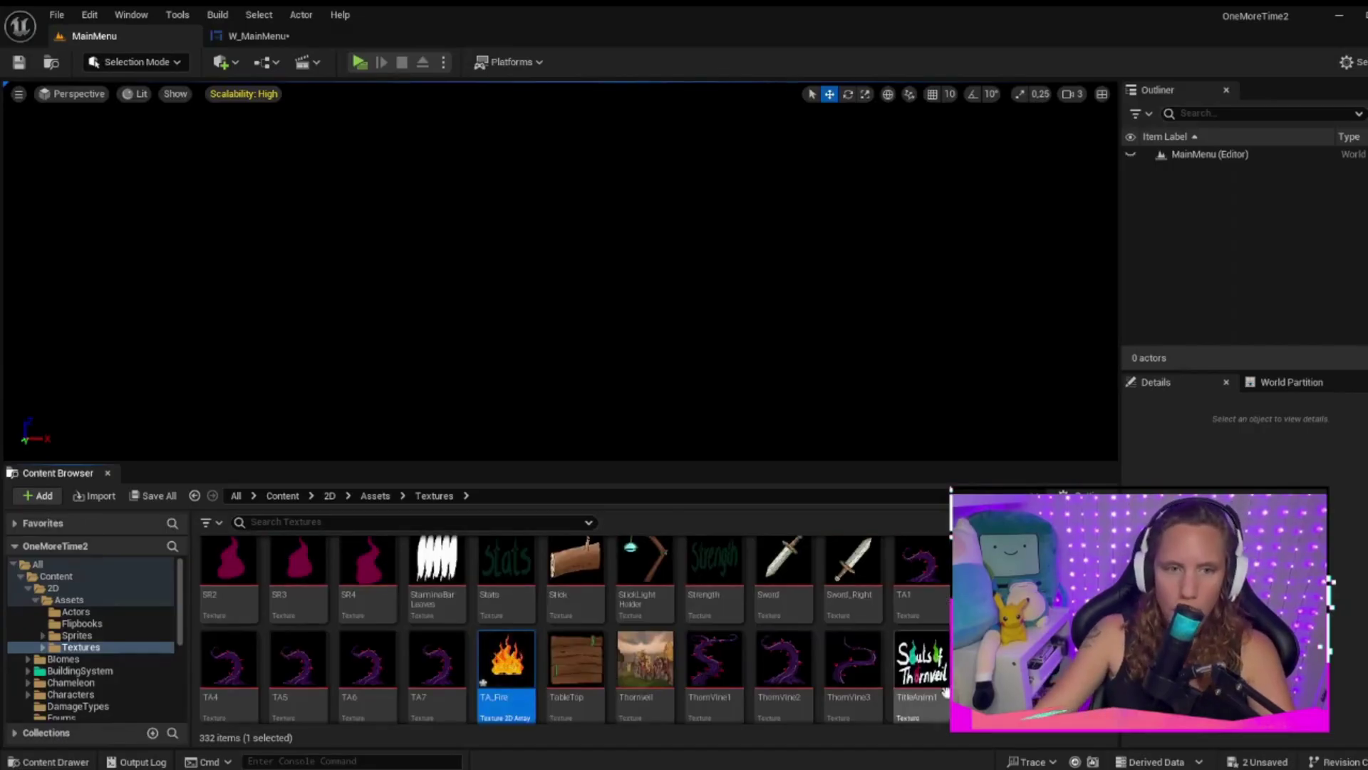
{"action": "scroll", "coordinate": [518, 606], "scroll_direction": "down", "scroll_amount": 1}
{"action": "scroll", "coordinate": [513, 603], "scroll_direction": "down", "scroll_amount": 1}
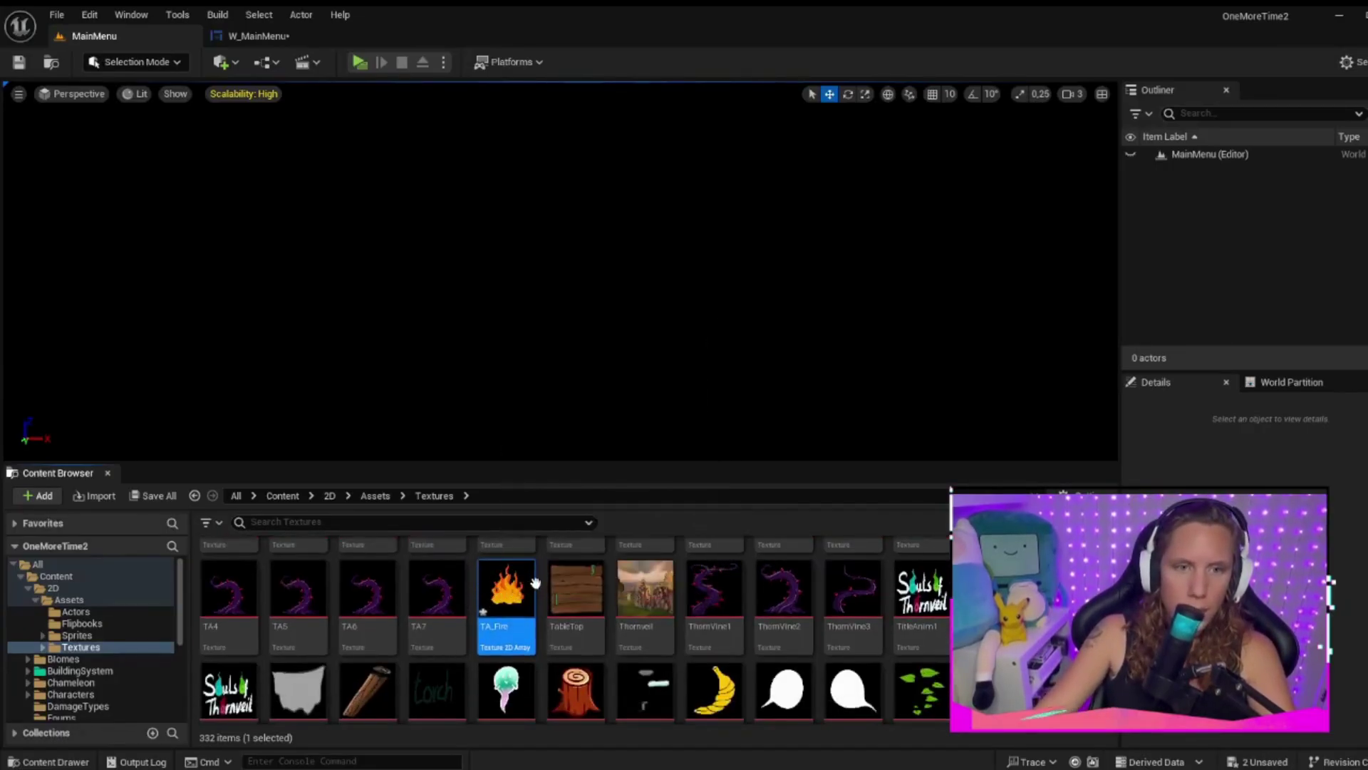
Step: Create a material from TA_Fire named TA_Fire_Mat
{"action": "right_click", "coordinate": [496, 590]}
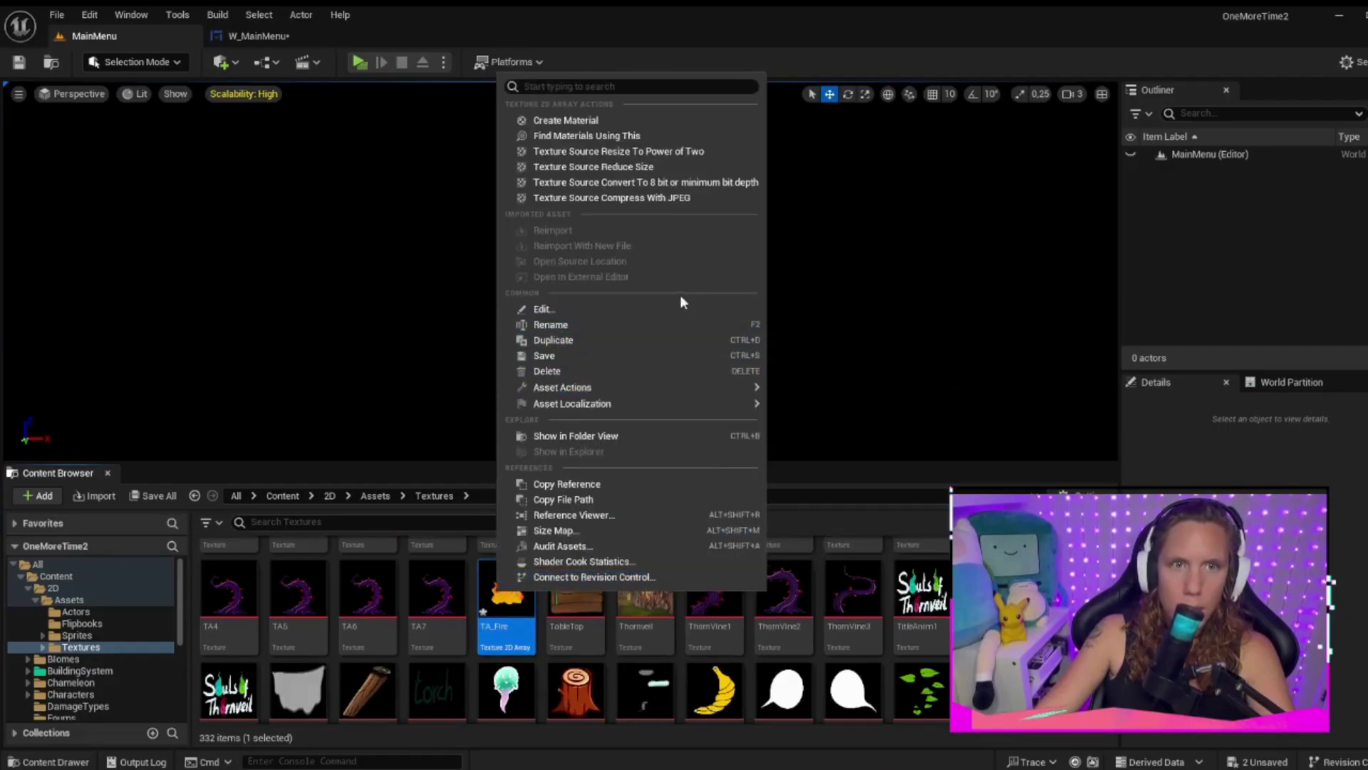
{"action": "left_click", "coordinate": [597, 121]}
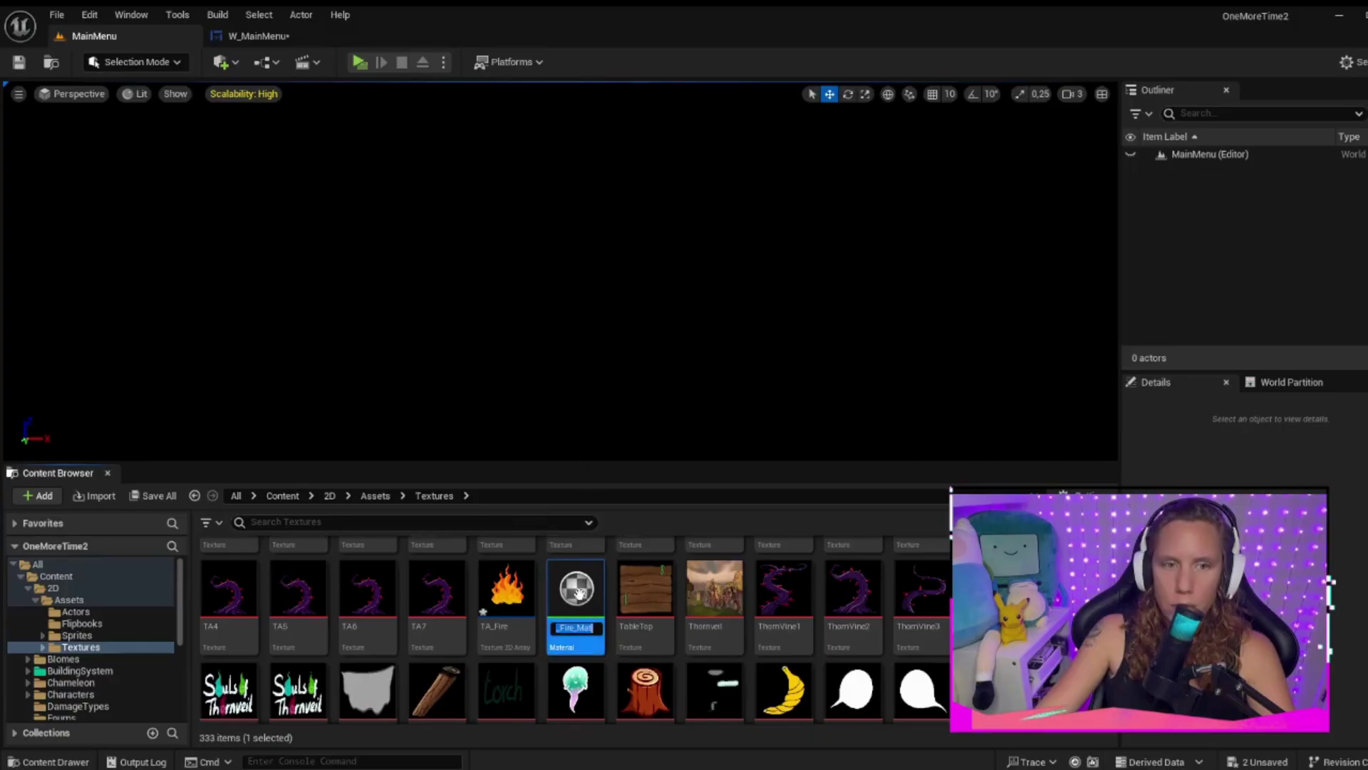
{"action": "key", "text": "Return"}
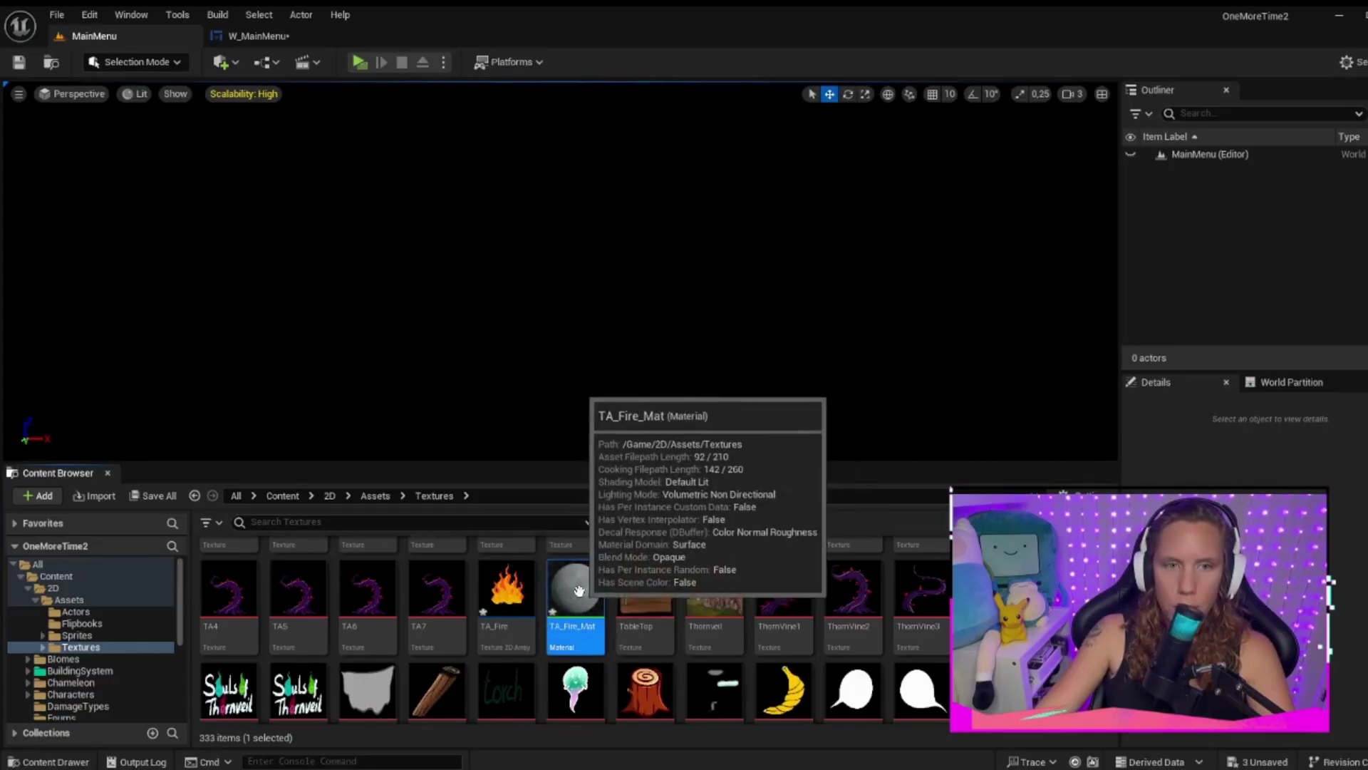
Step: Open TA_Fire_Mat and set its Material Domain to User Interface
{"action": "double_click", "coordinate": [577, 589]}
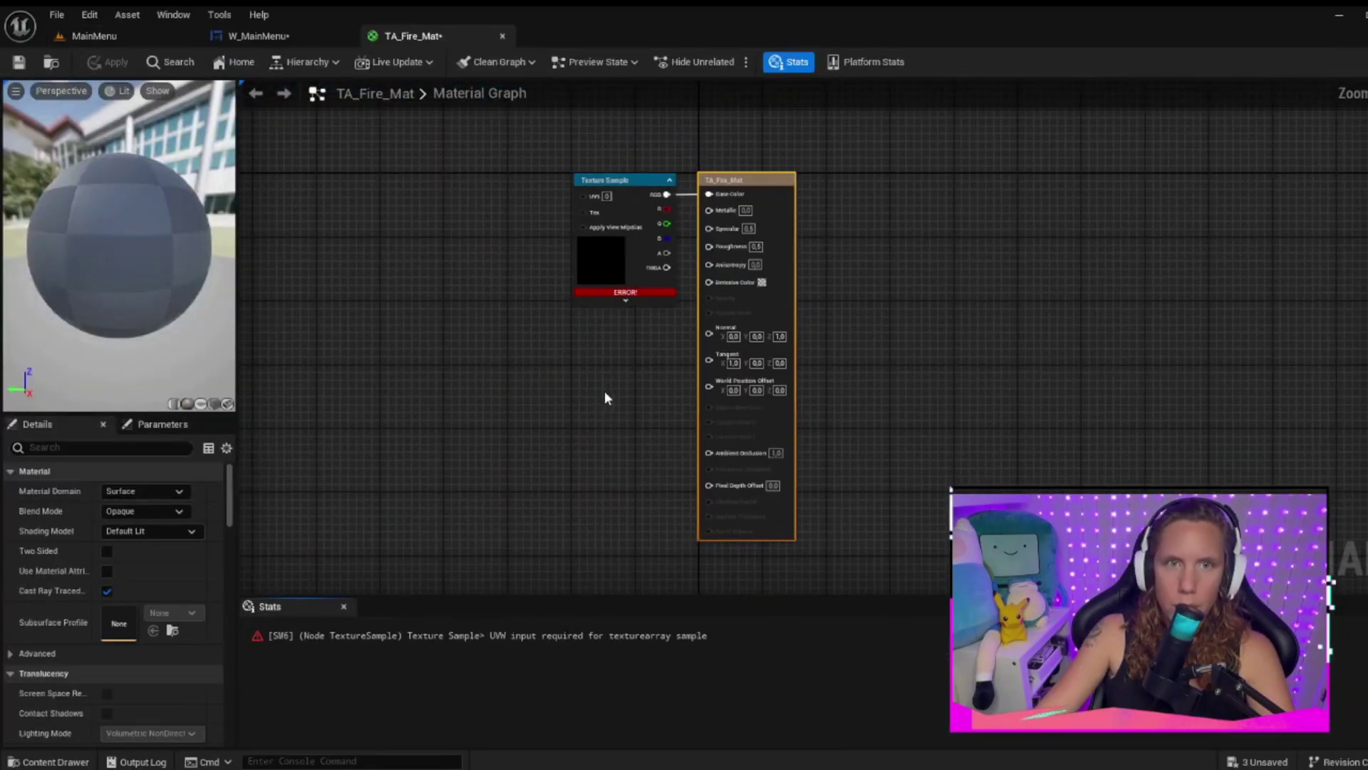
{"action": "left_click_drag", "start_coordinate": [618, 191], "coordinate": [600, 191]}
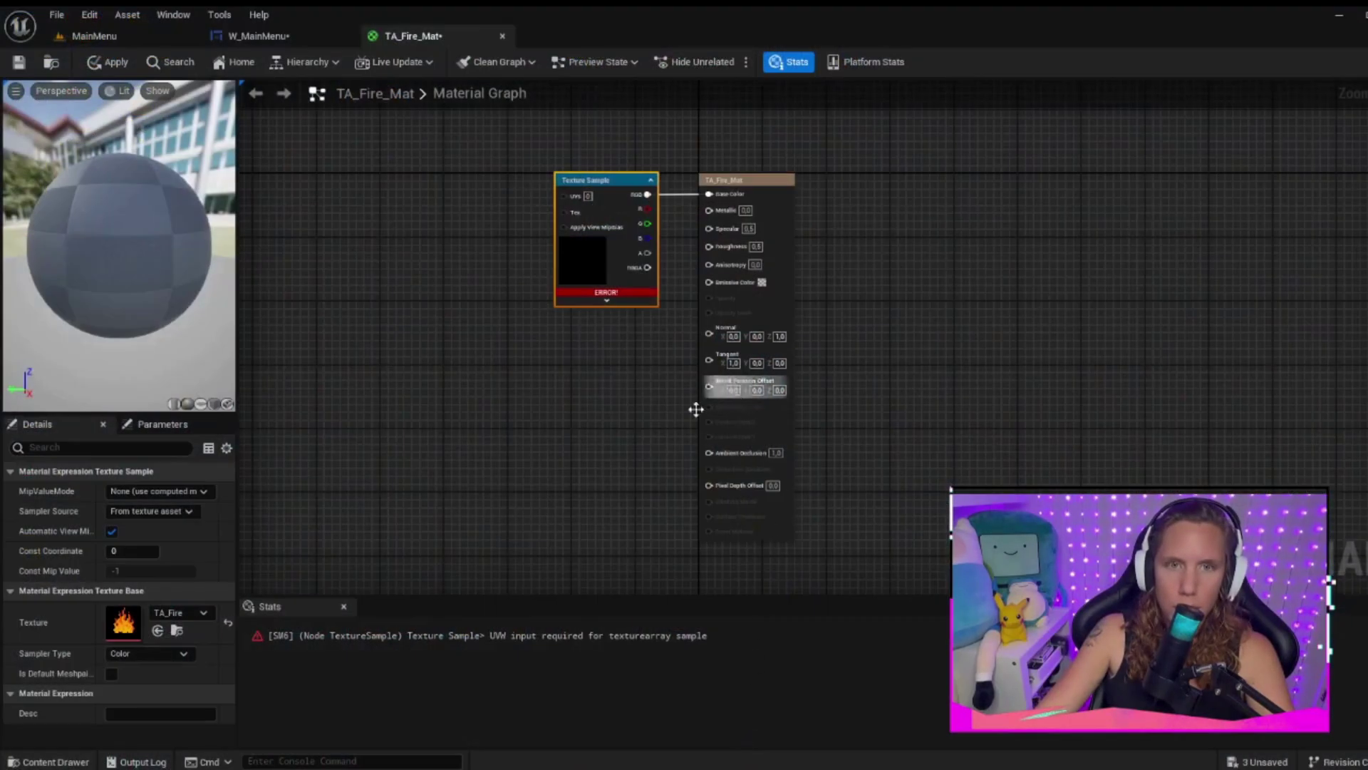
{"action": "left_click", "coordinate": [765, 187]}
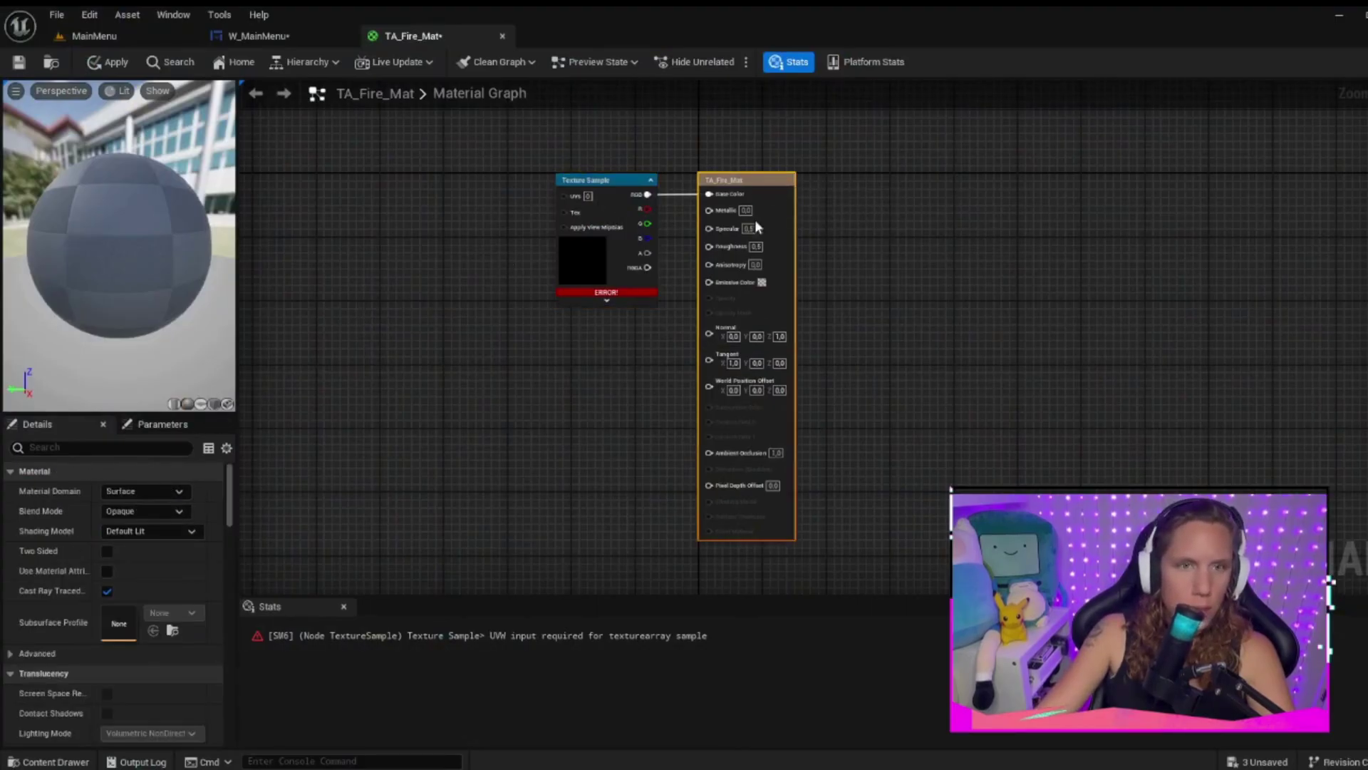
{"action": "scroll", "coordinate": [727, 175], "scroll_direction": "up", "scroll_amount": 3}
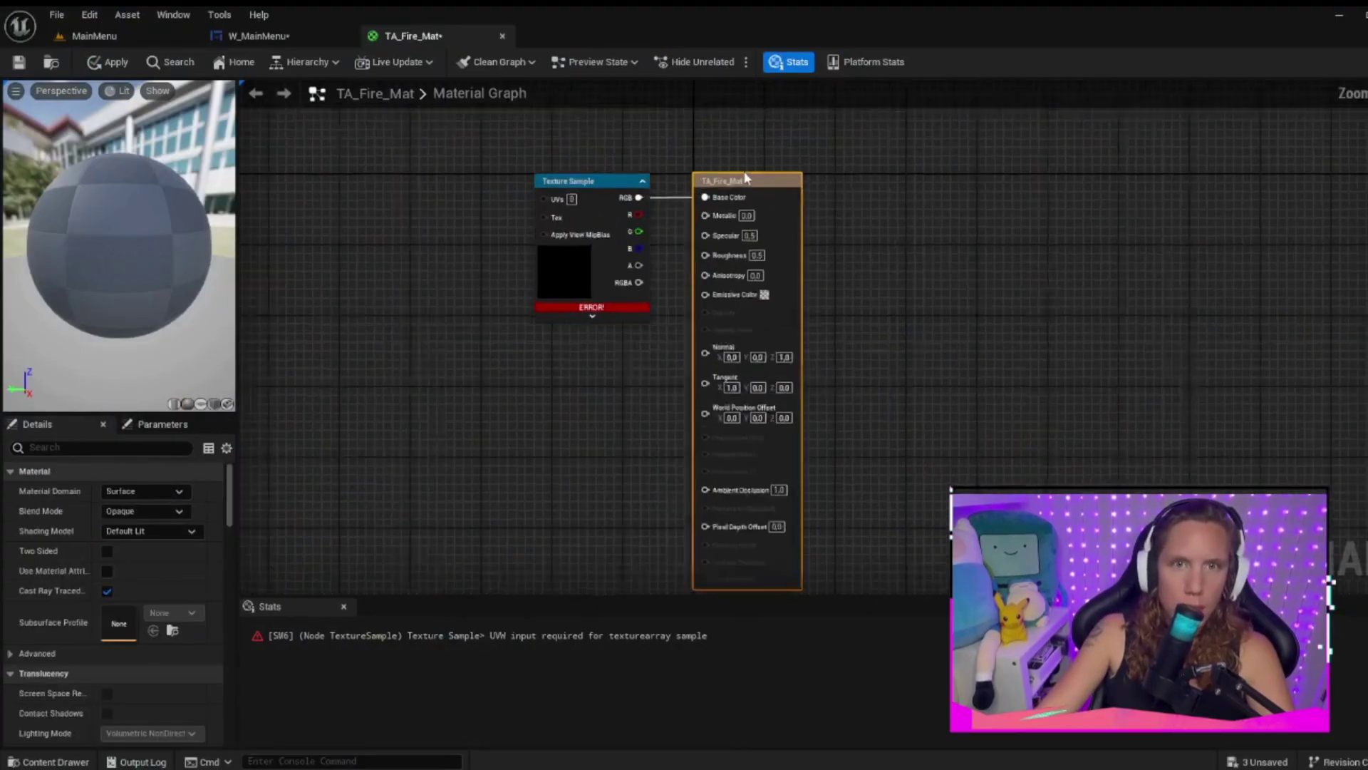
{"action": "left_click", "coordinate": [142, 490]}
{"action": "left_click", "coordinate": [139, 562]}
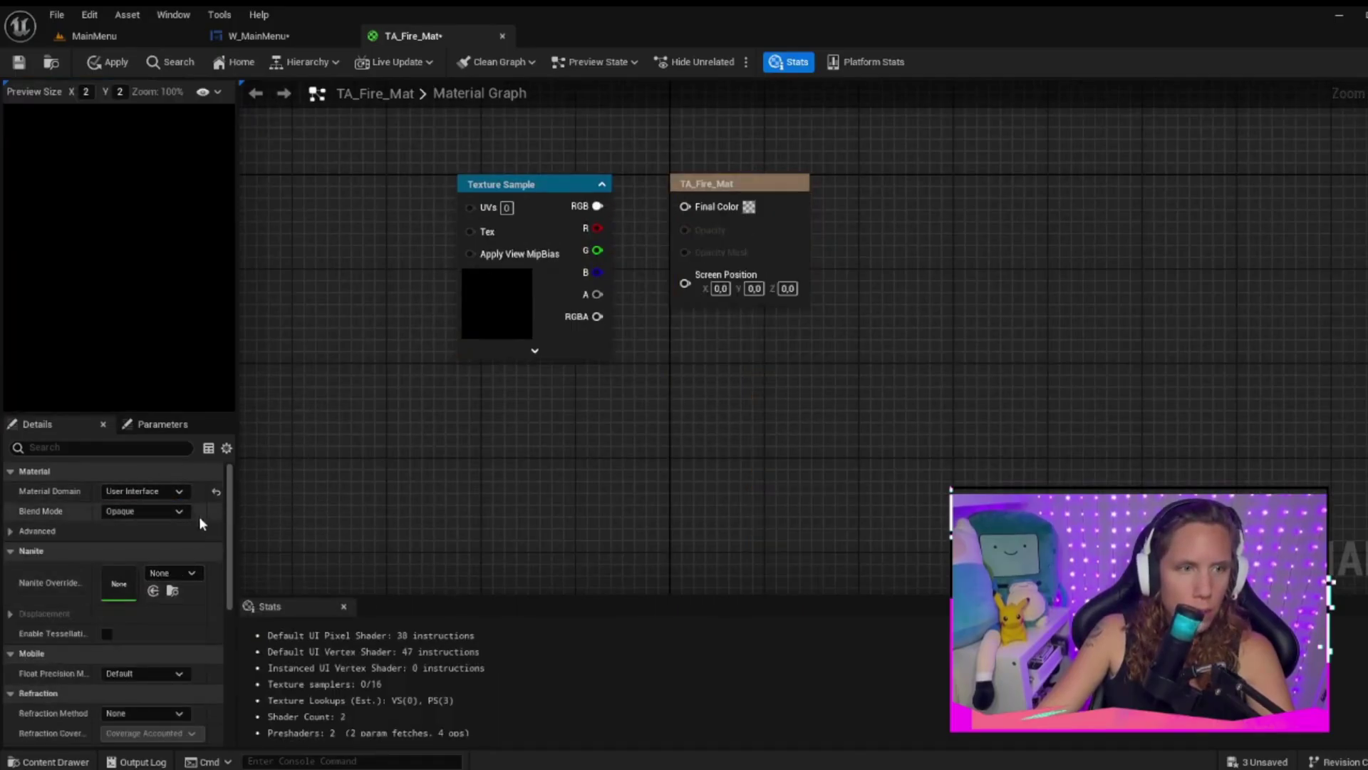
Step: Set Blend Mode to Translucent and check the output and Texture Sample node properties
{"action": "left_click", "coordinate": [142, 511]}
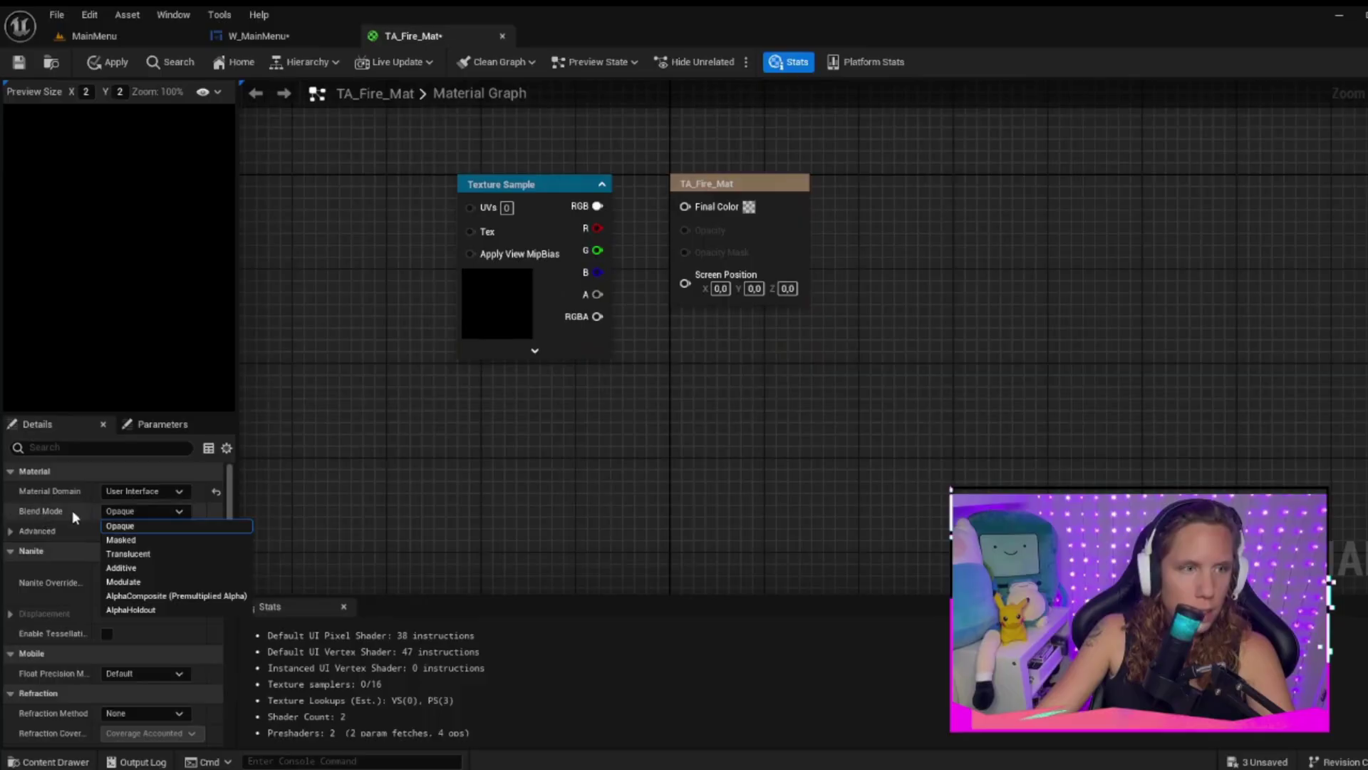
{"action": "left_click", "coordinate": [168, 555]}
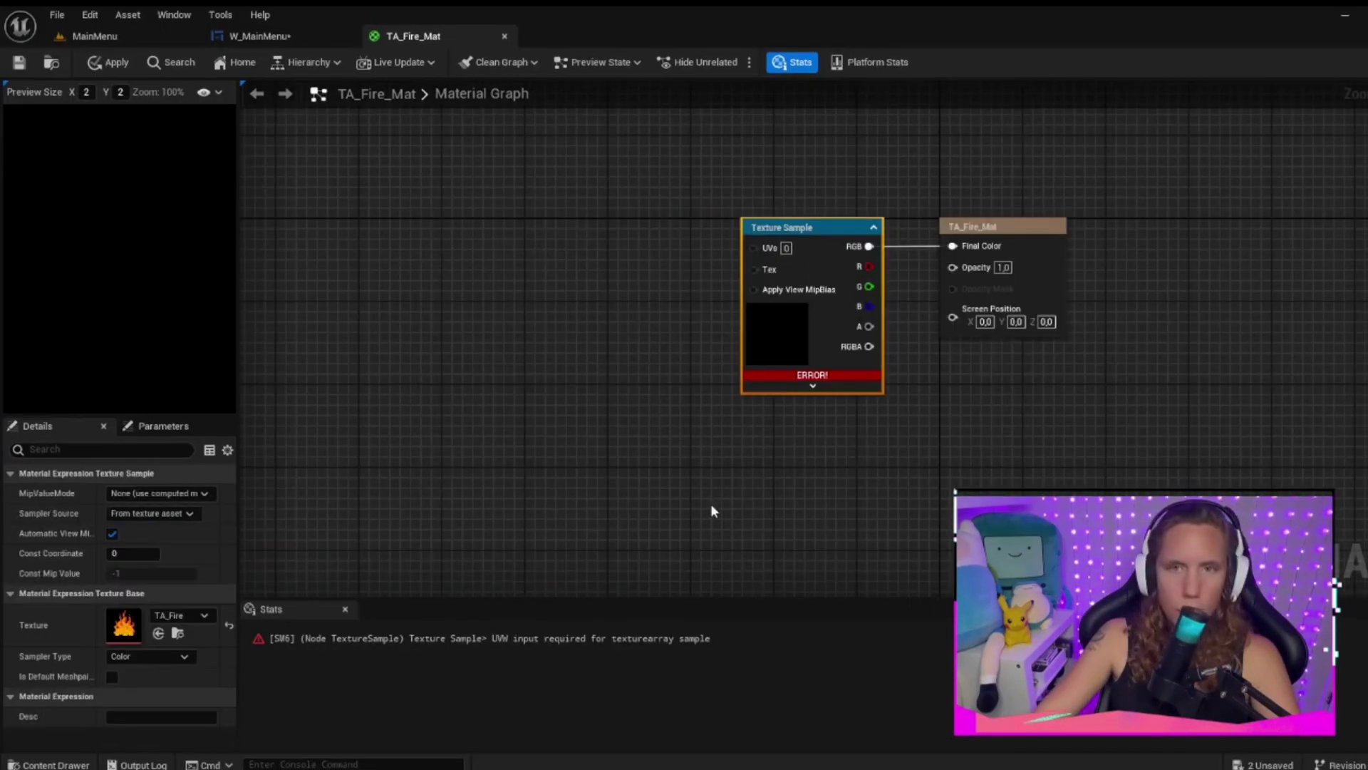
{"action": "left_click", "coordinate": [978, 254]}
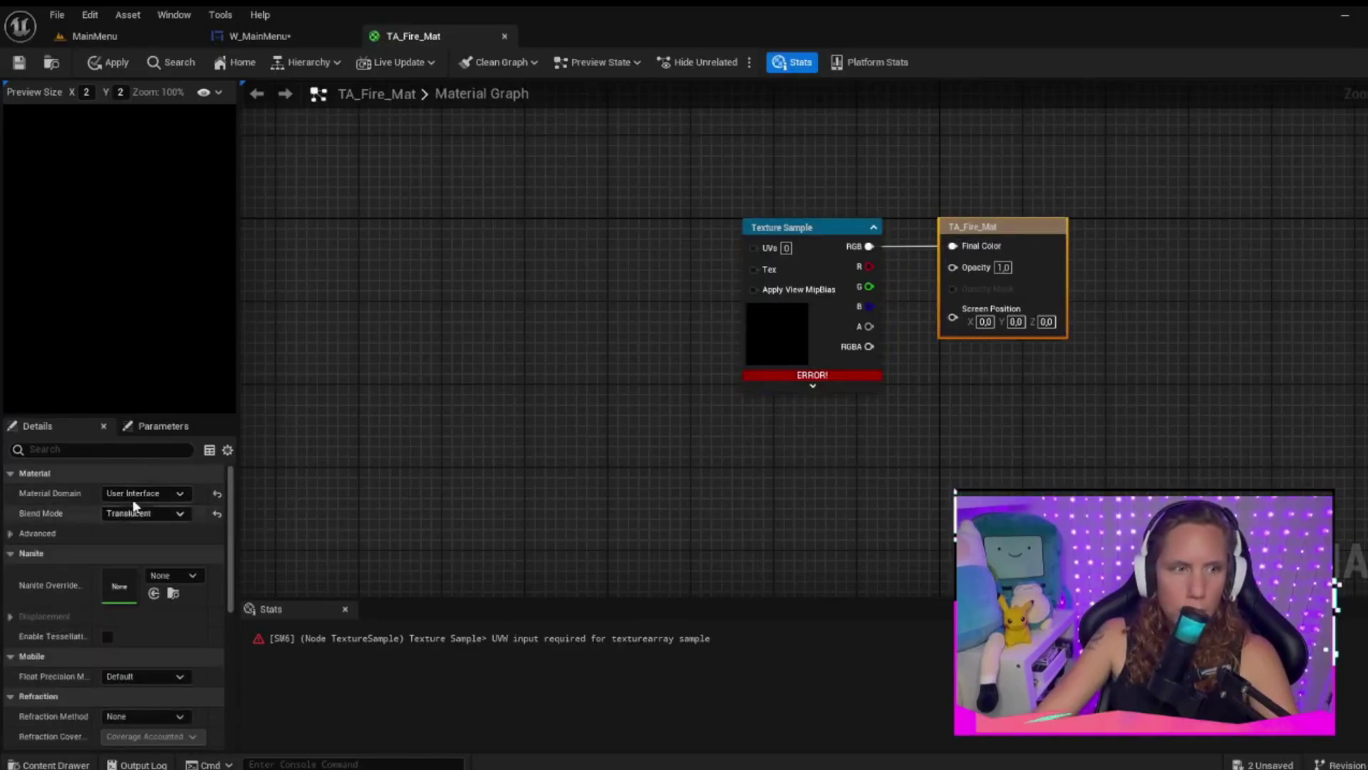
{"action": "left_click", "coordinate": [772, 332]}
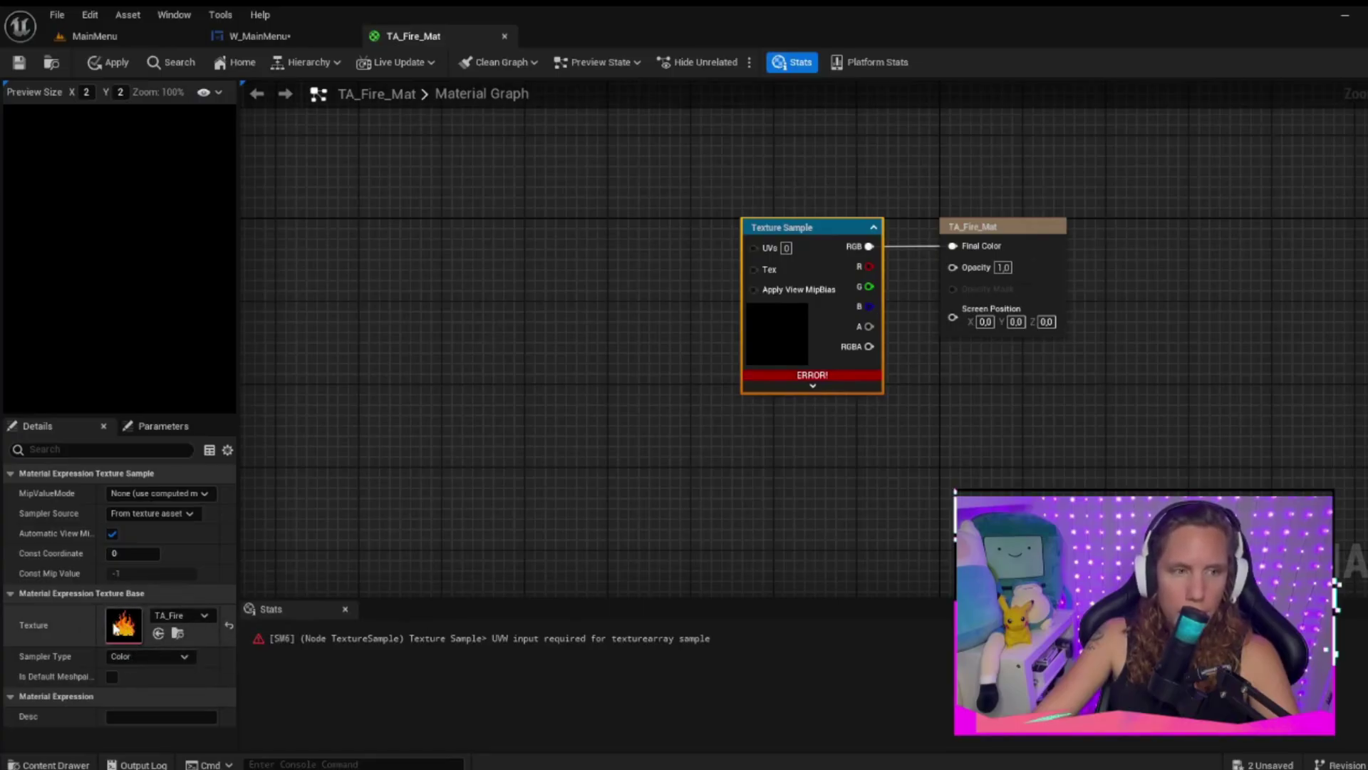
Step: Add a TextureCoordinate node feeding an Append node wired into the Texture Sample UVs
{"action": "right_click_drag", "start_coordinate": [595, 324], "coordinate": [826, 329]}
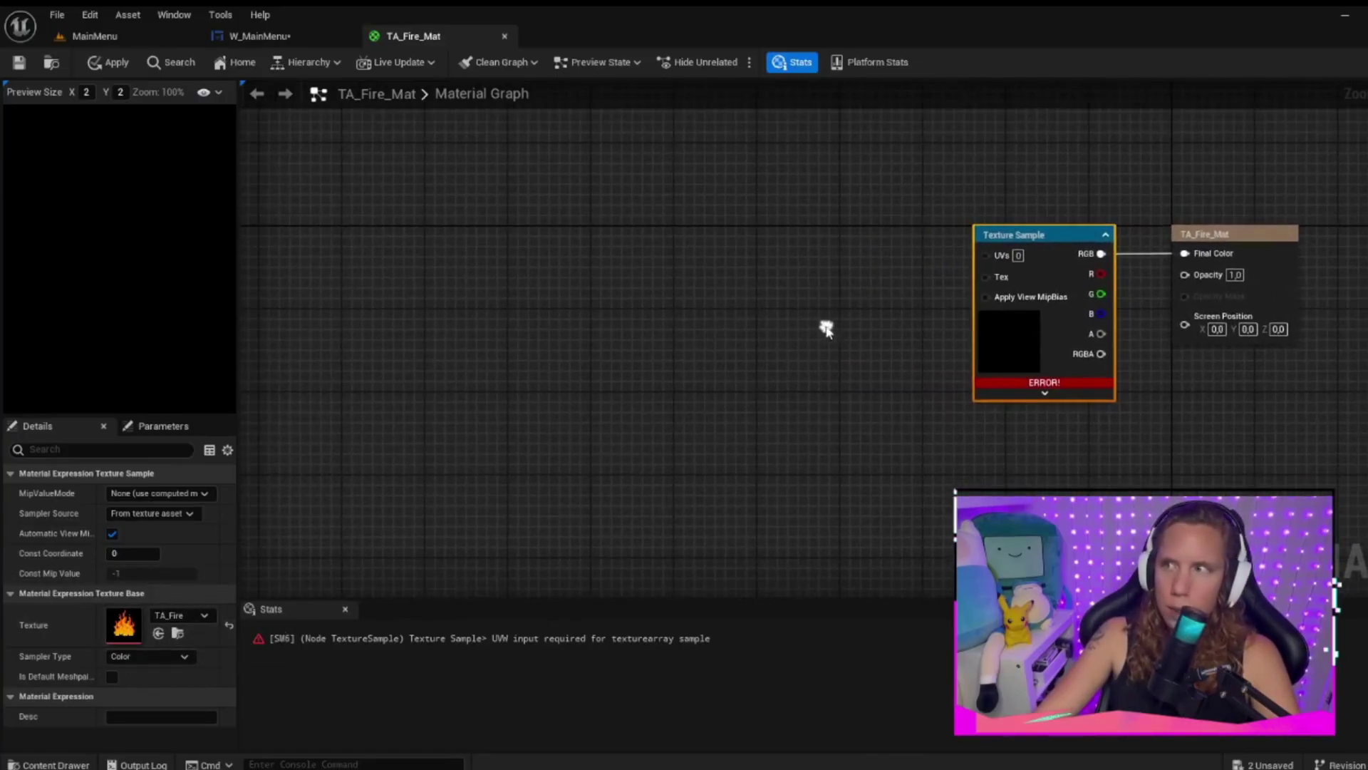
{"action": "right_click", "coordinate": [559, 254]}
{"action": "type", "text": "text"}
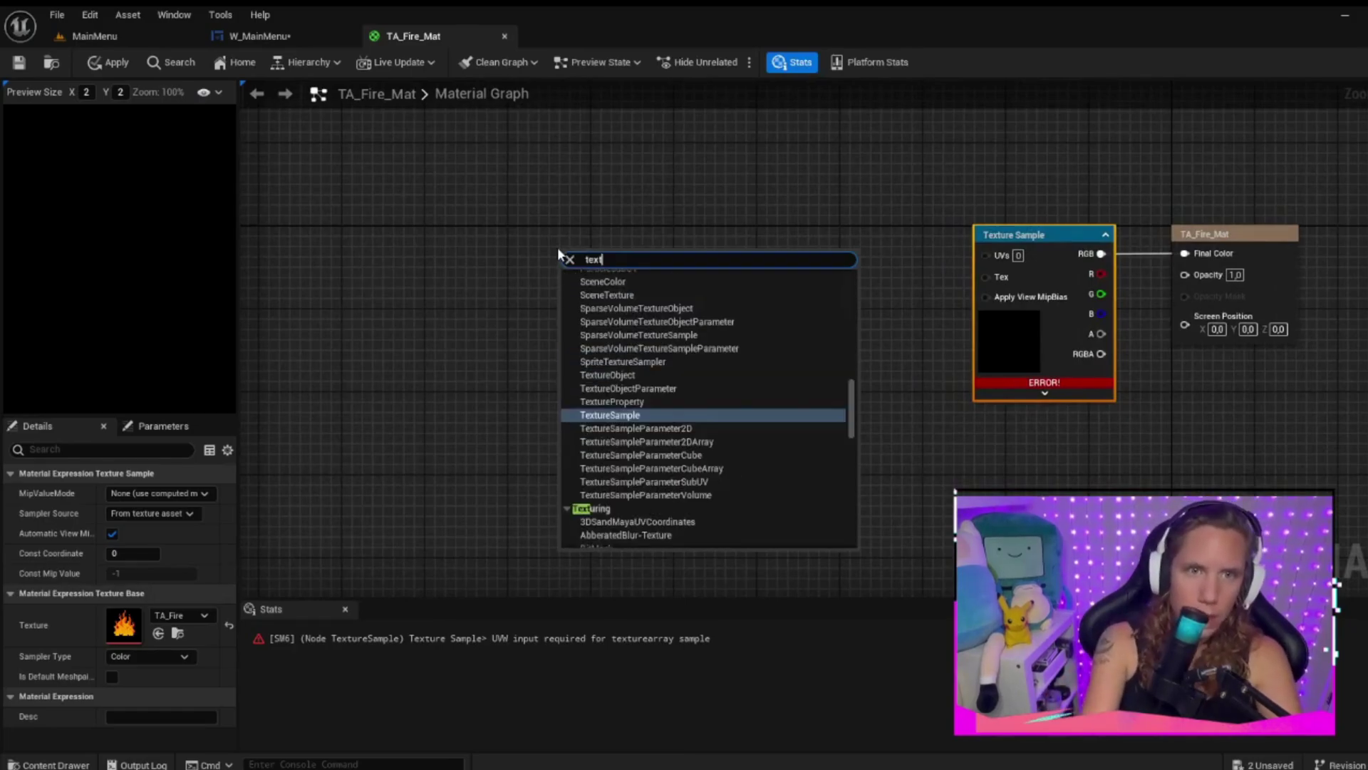
{"action": "type", "text": "ureco"}
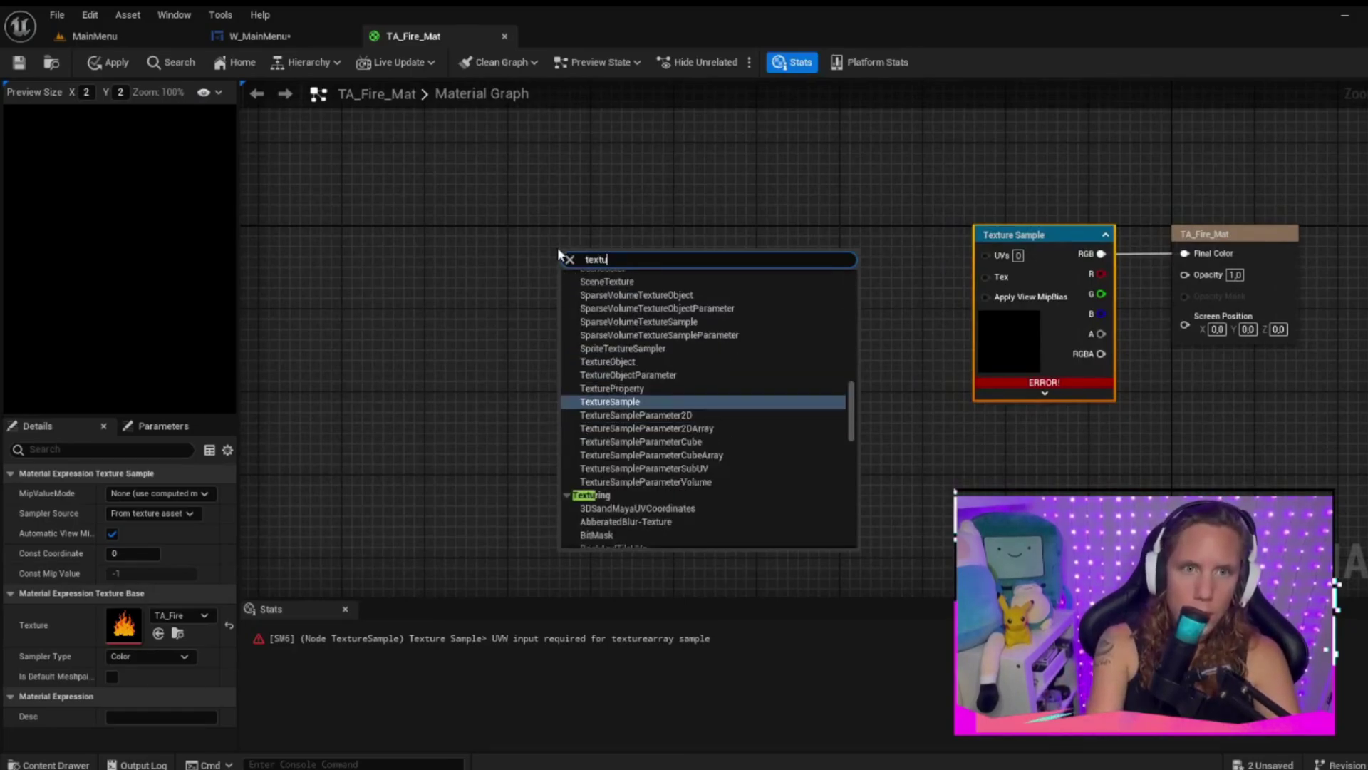
{"action": "left_click", "coordinate": [617, 315]}
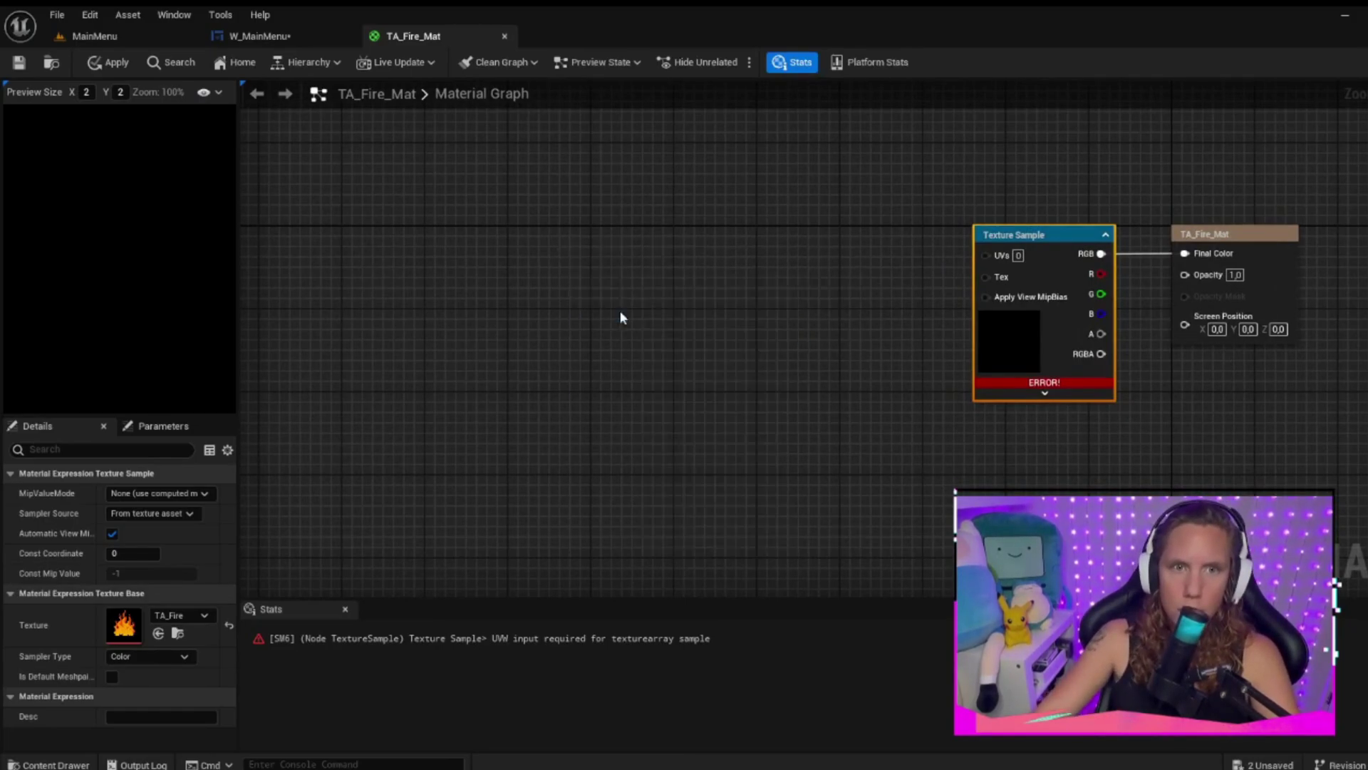
{"action": "left_click_drag", "start_coordinate": [620, 258], "coordinate": [764, 255]}
{"action": "type", "text": "a"}
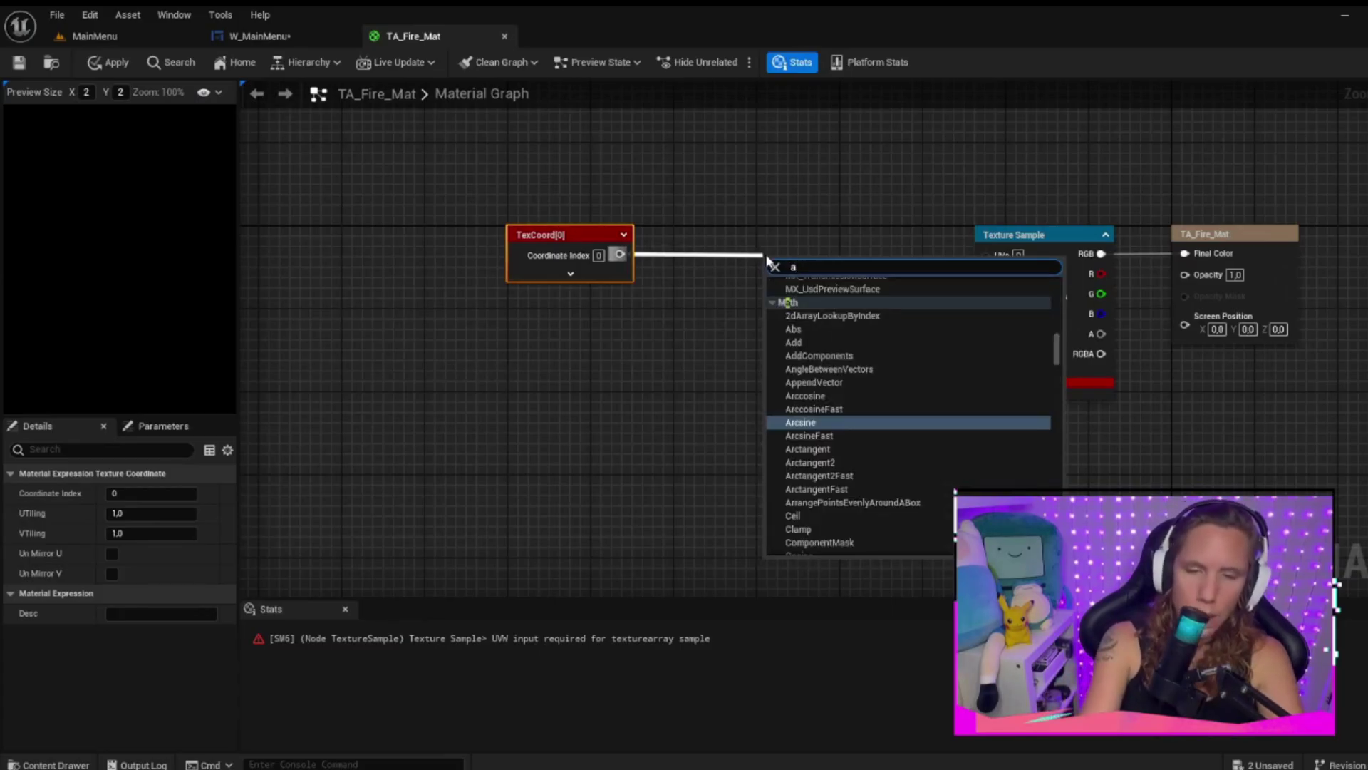
{"action": "type", "text": "ppend"}
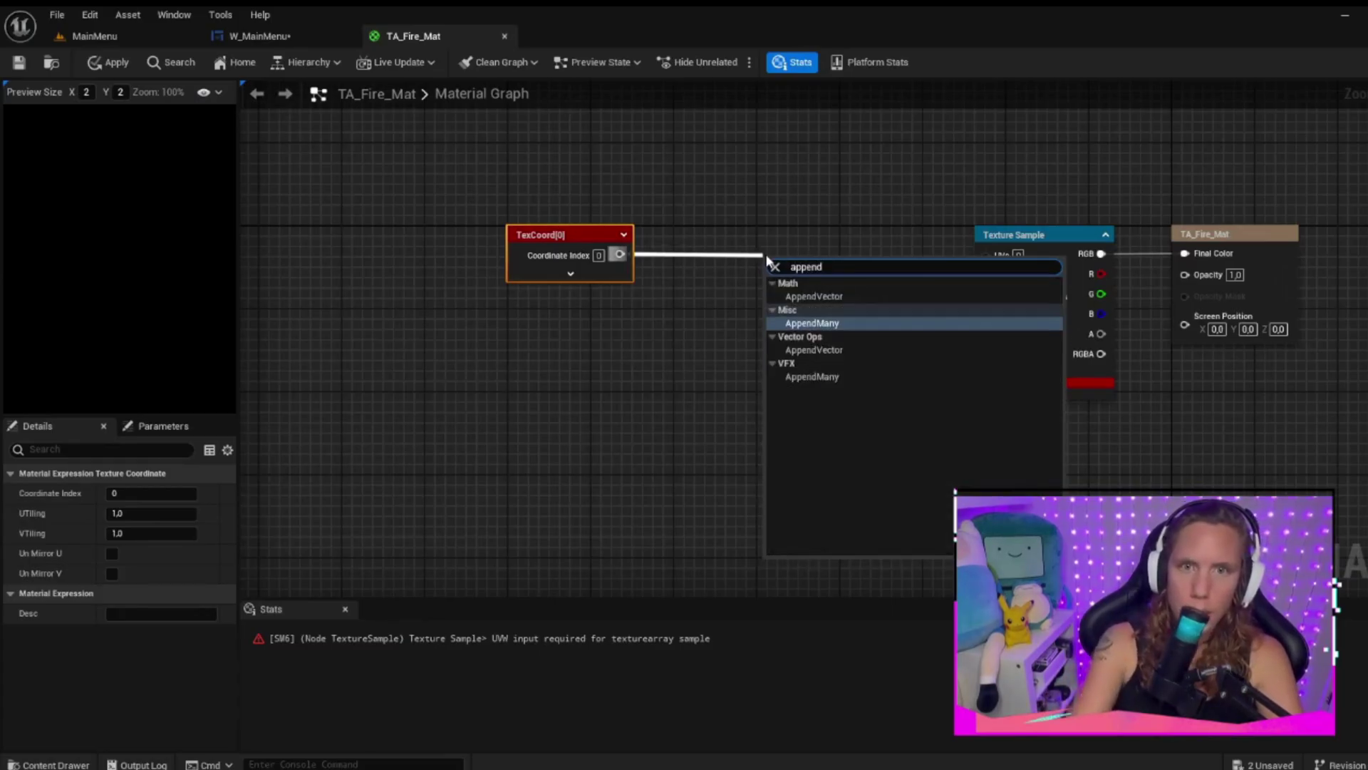
{"action": "left_click", "coordinate": [844, 349]}
{"action": "left_click_drag", "start_coordinate": [818, 255], "coordinate": [874, 255]}
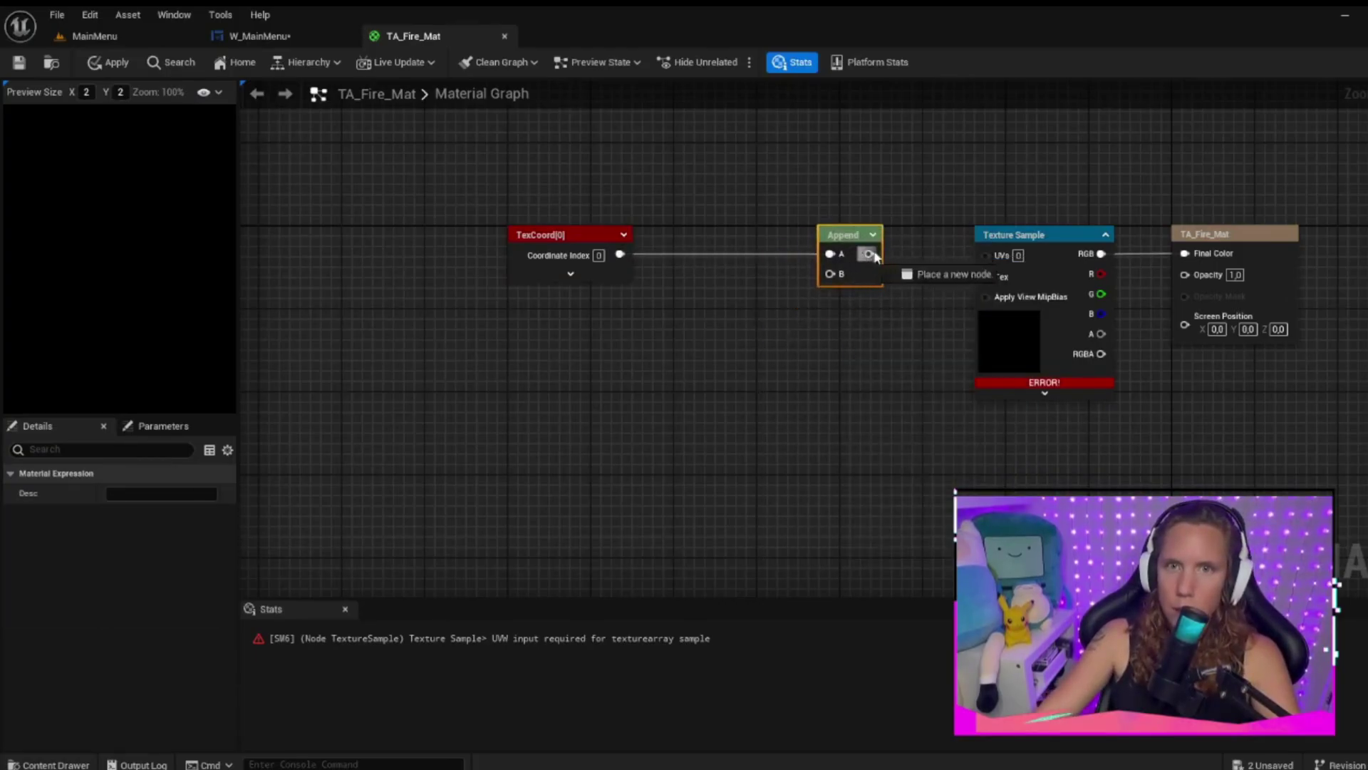
{"action": "left_click_drag", "start_coordinate": [1003, 258], "coordinate": [1002, 254]}
Step: Add a Time node below the existing nodes
{"action": "right_click_drag", "start_coordinate": [727, 356], "coordinate": [584, 336]}
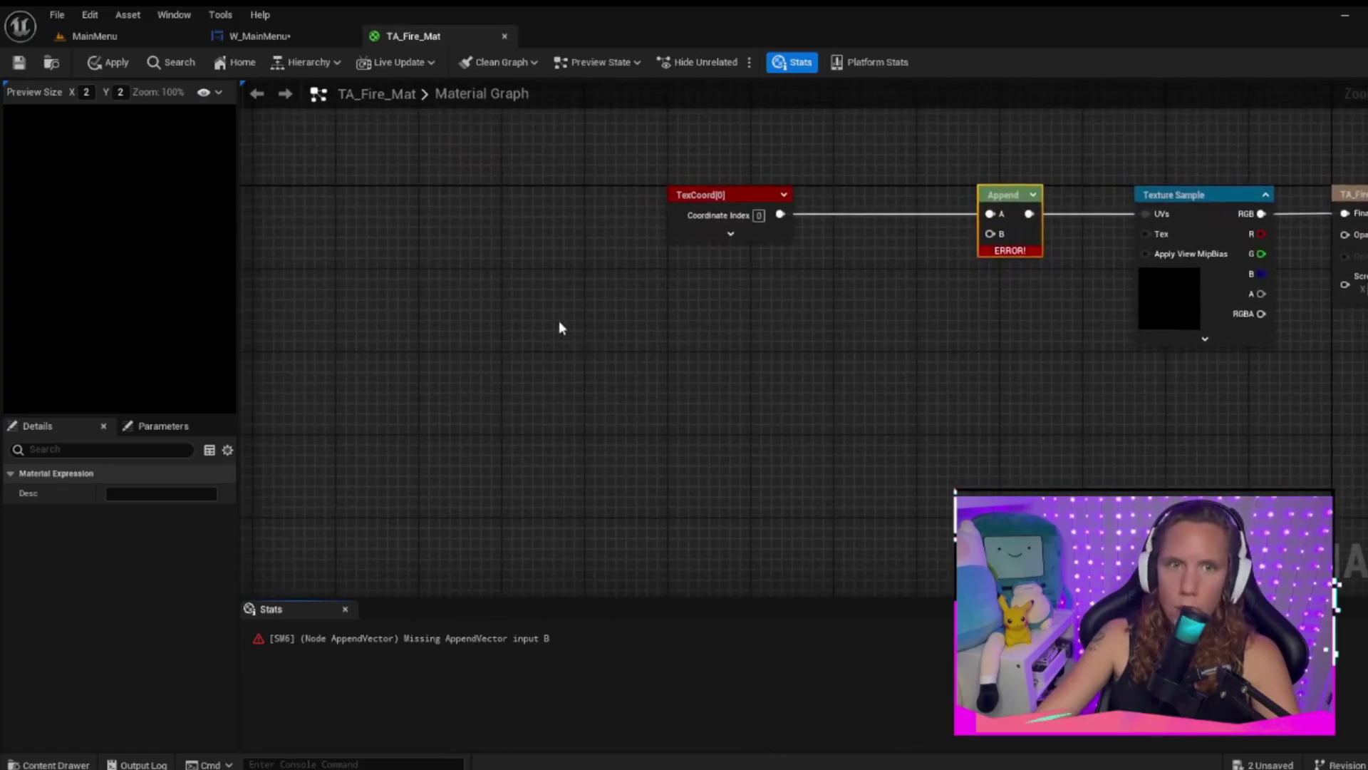
{"action": "right_click", "coordinate": [524, 330]}
{"action": "type", "text": "time"}
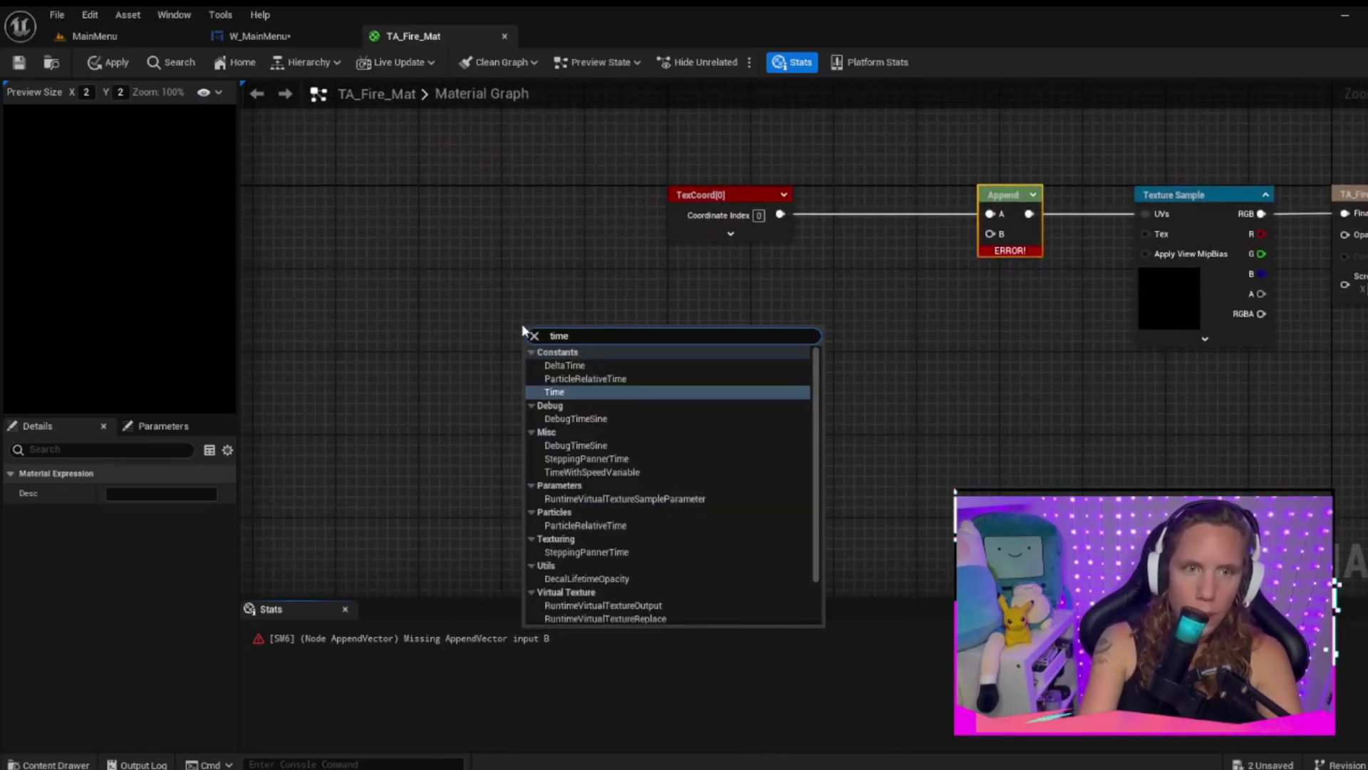
{"action": "key", "text": "Return"}
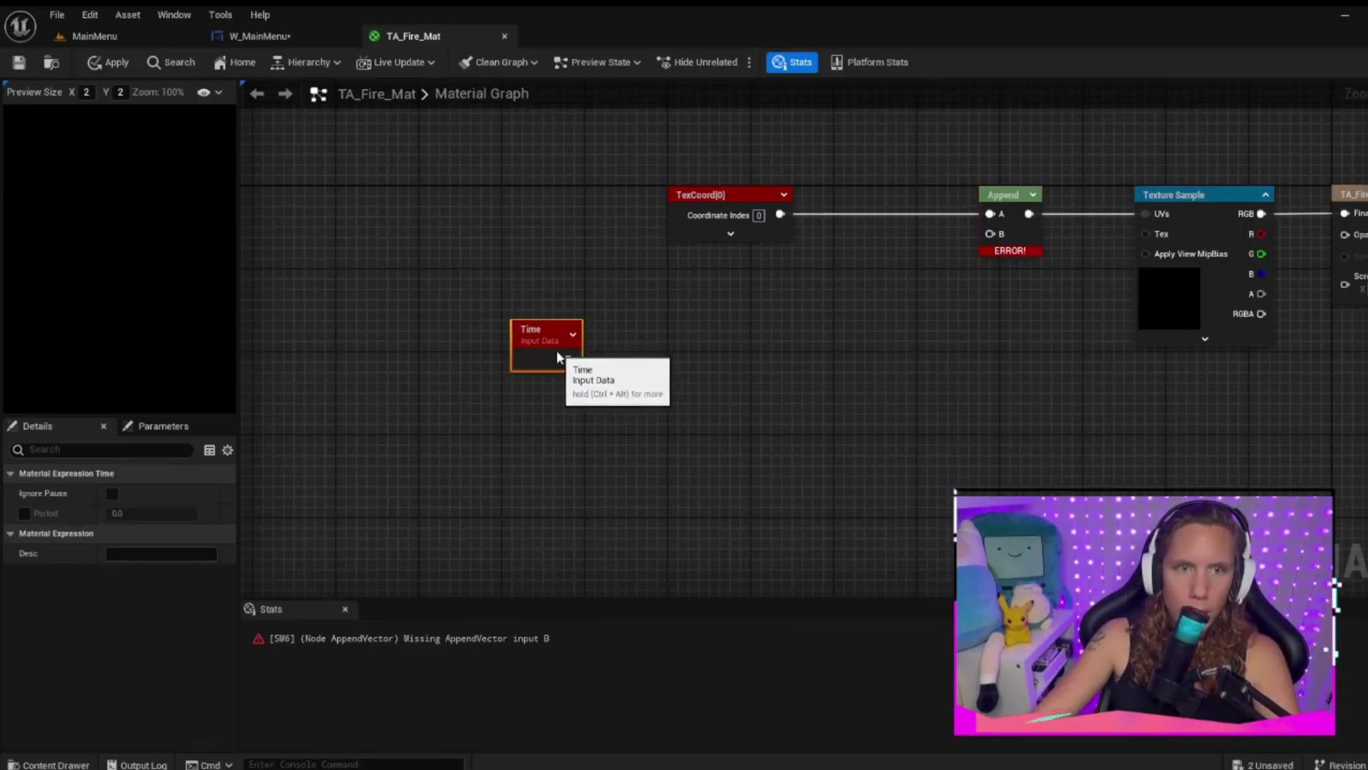
Step: Create a scalar parameter named FramesPerSecond with default 4.0 under the Time node
{"action": "right_click_drag", "start_coordinate": [648, 347], "coordinate": [626, 335]}
{"action": "right_click", "coordinate": [509, 407]}
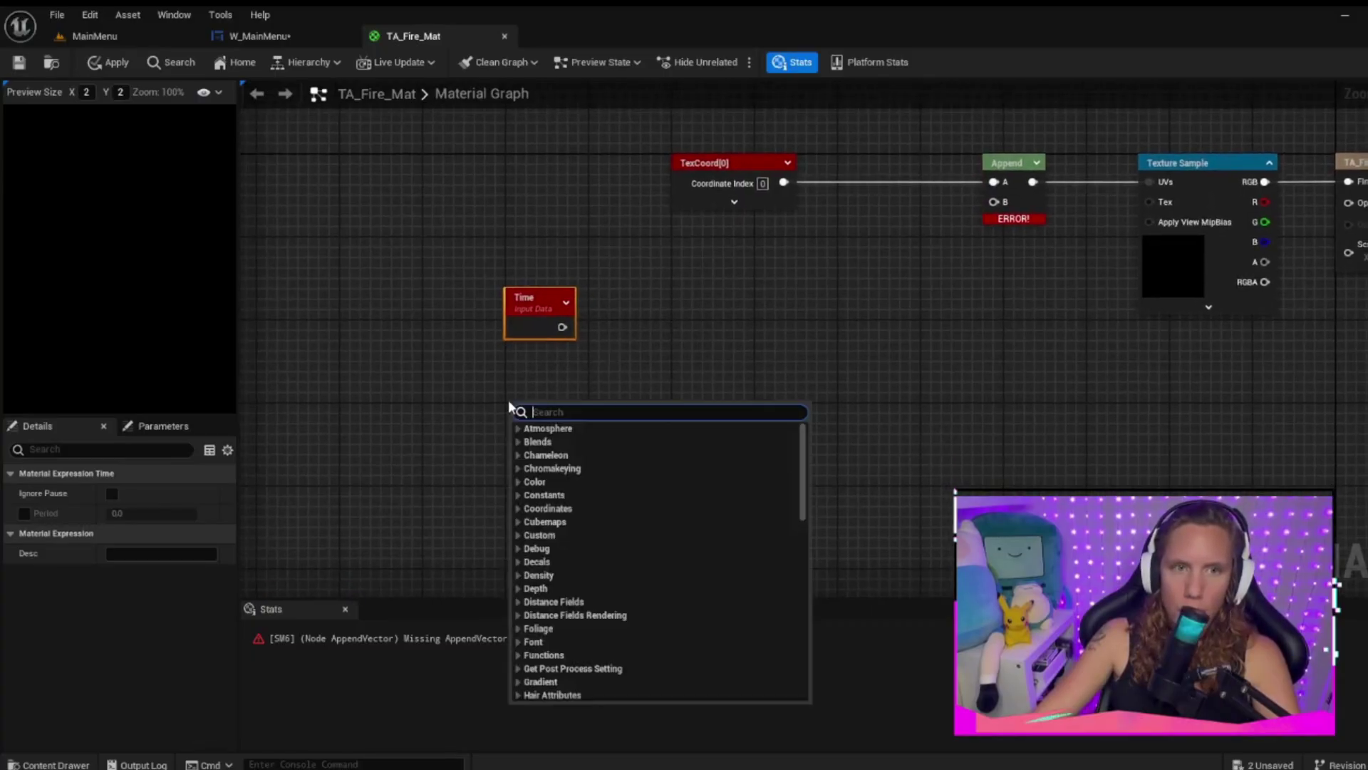
{"action": "type", "text": "scalar"}
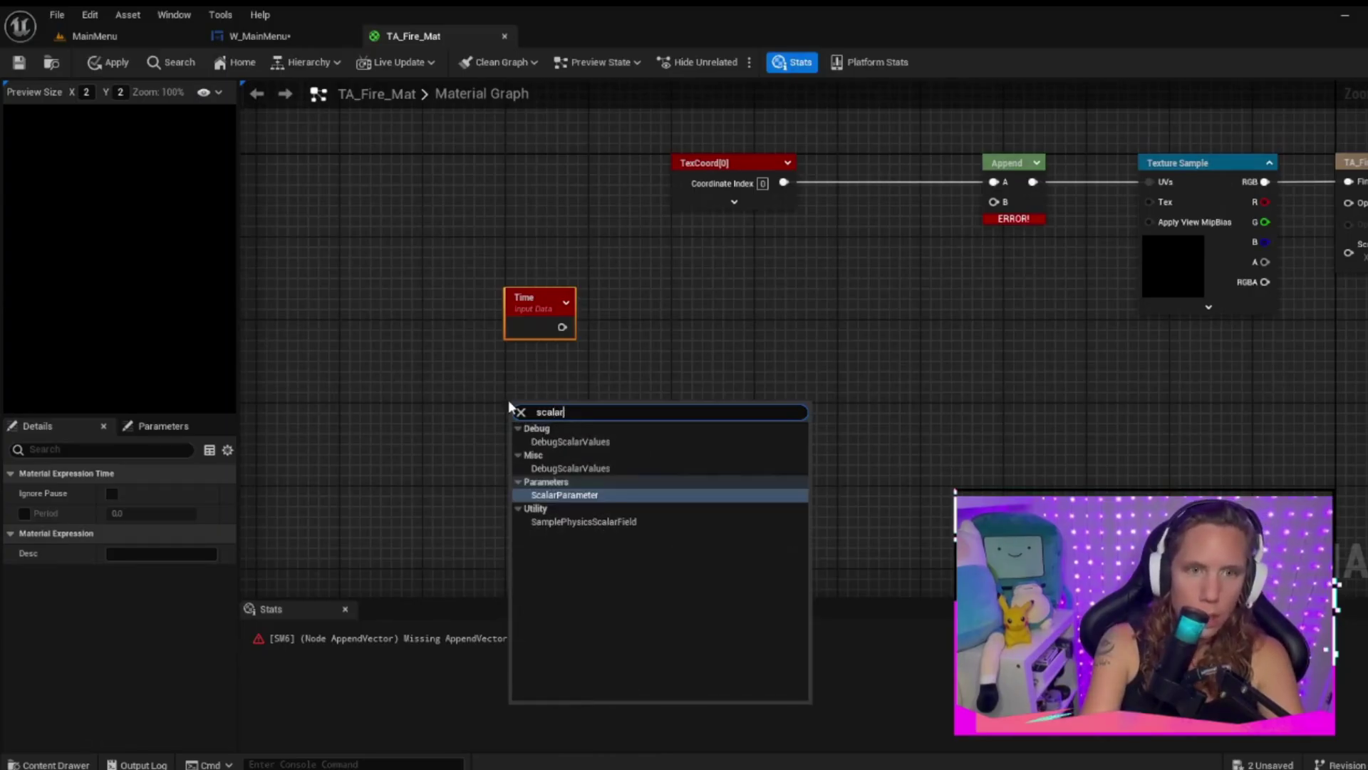
{"action": "key", "text": "Return"}
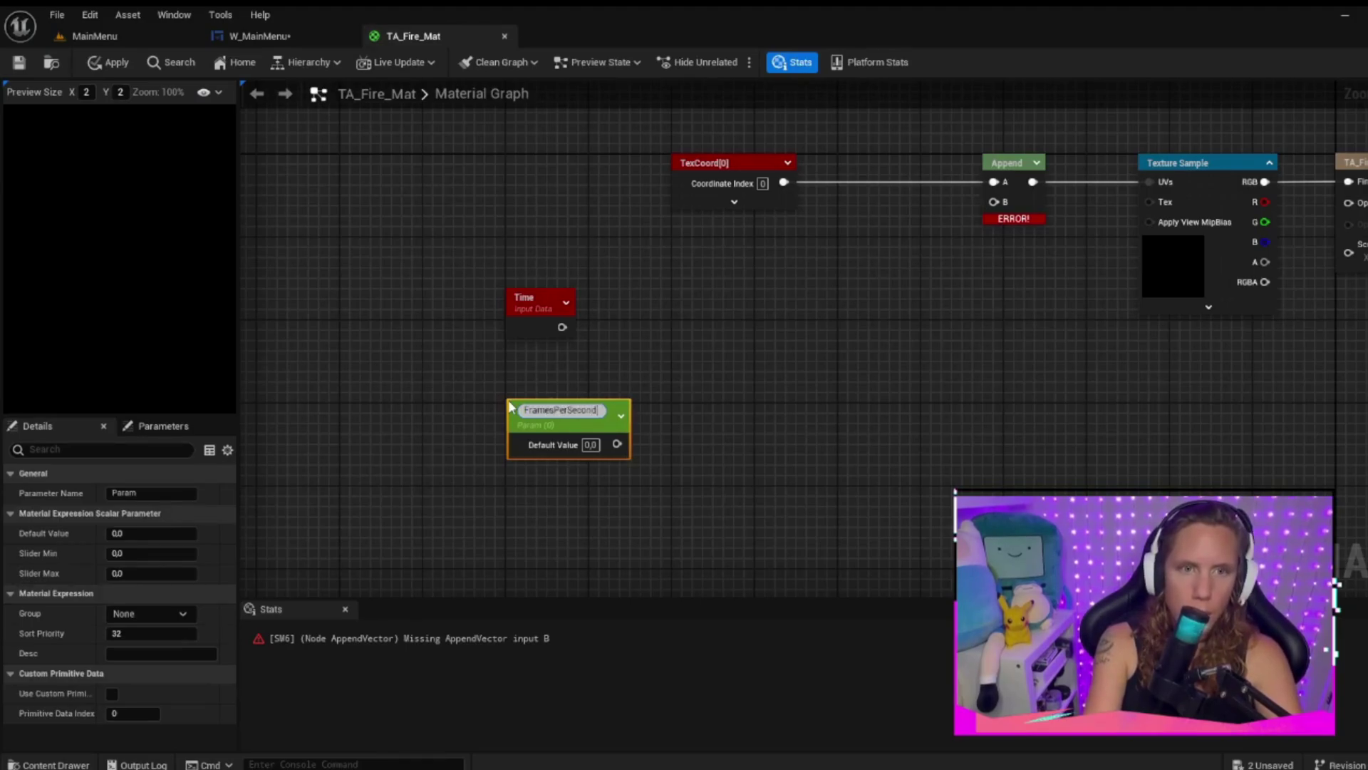
{"action": "left_click", "coordinate": [794, 418]}
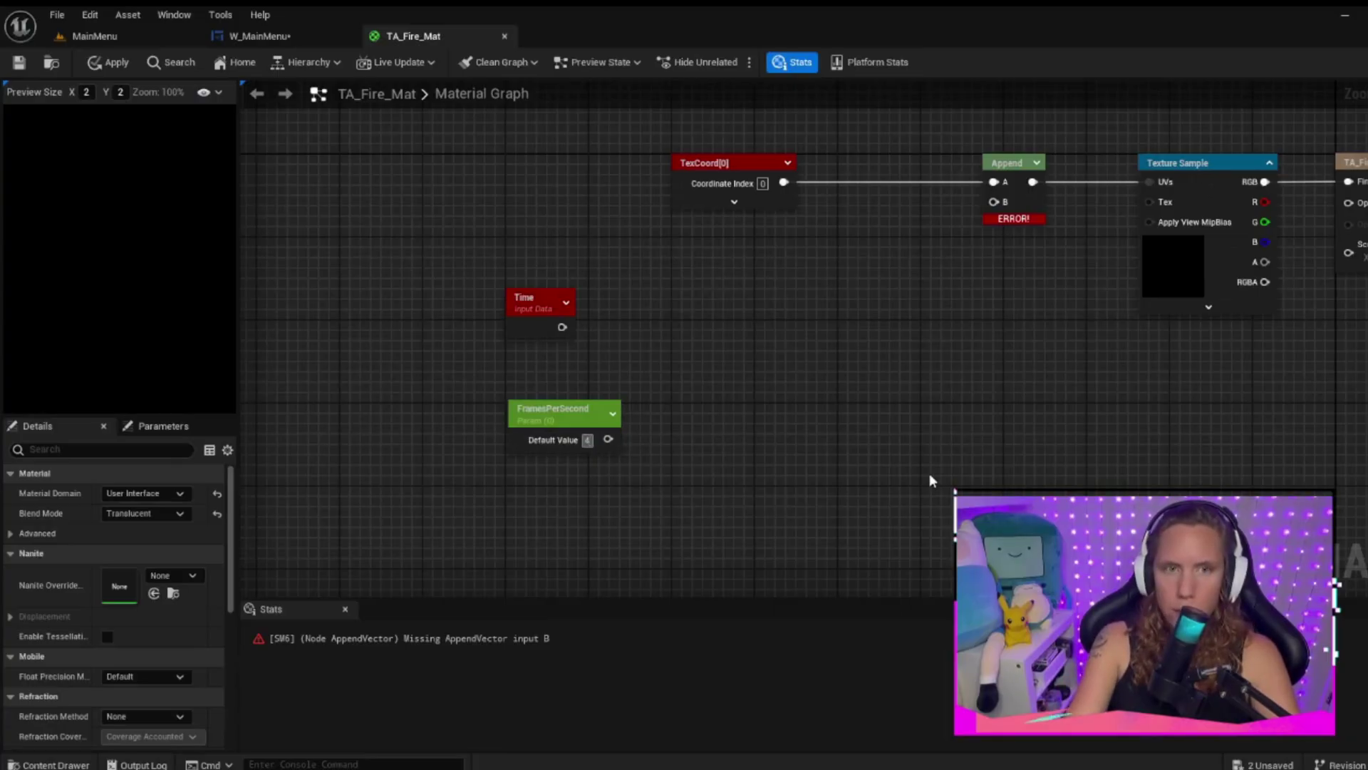
{"action": "right_click_drag", "start_coordinate": [590, 400], "coordinate": [534, 415]}
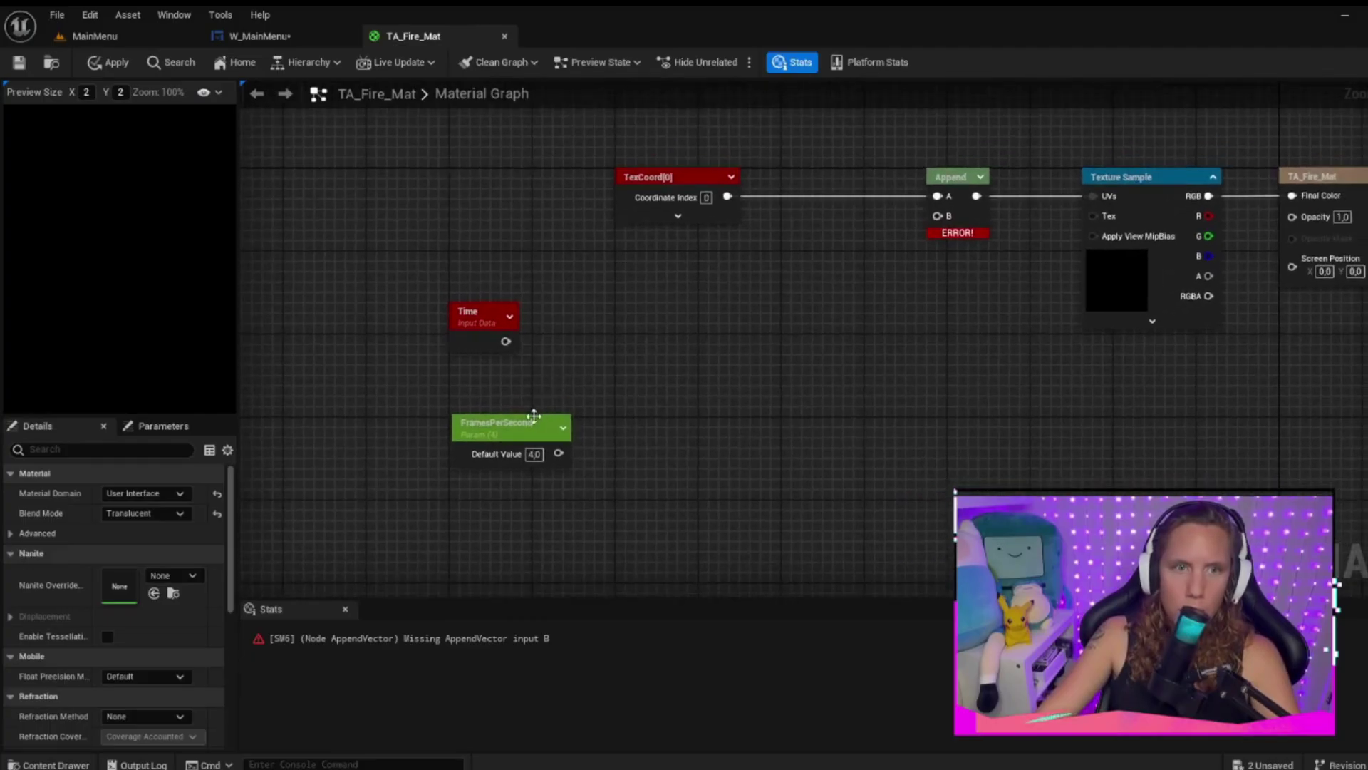
{"action": "left_click", "coordinate": [534, 414]}
{"action": "right_click_drag", "start_coordinate": [604, 355], "coordinate": [591, 335]}
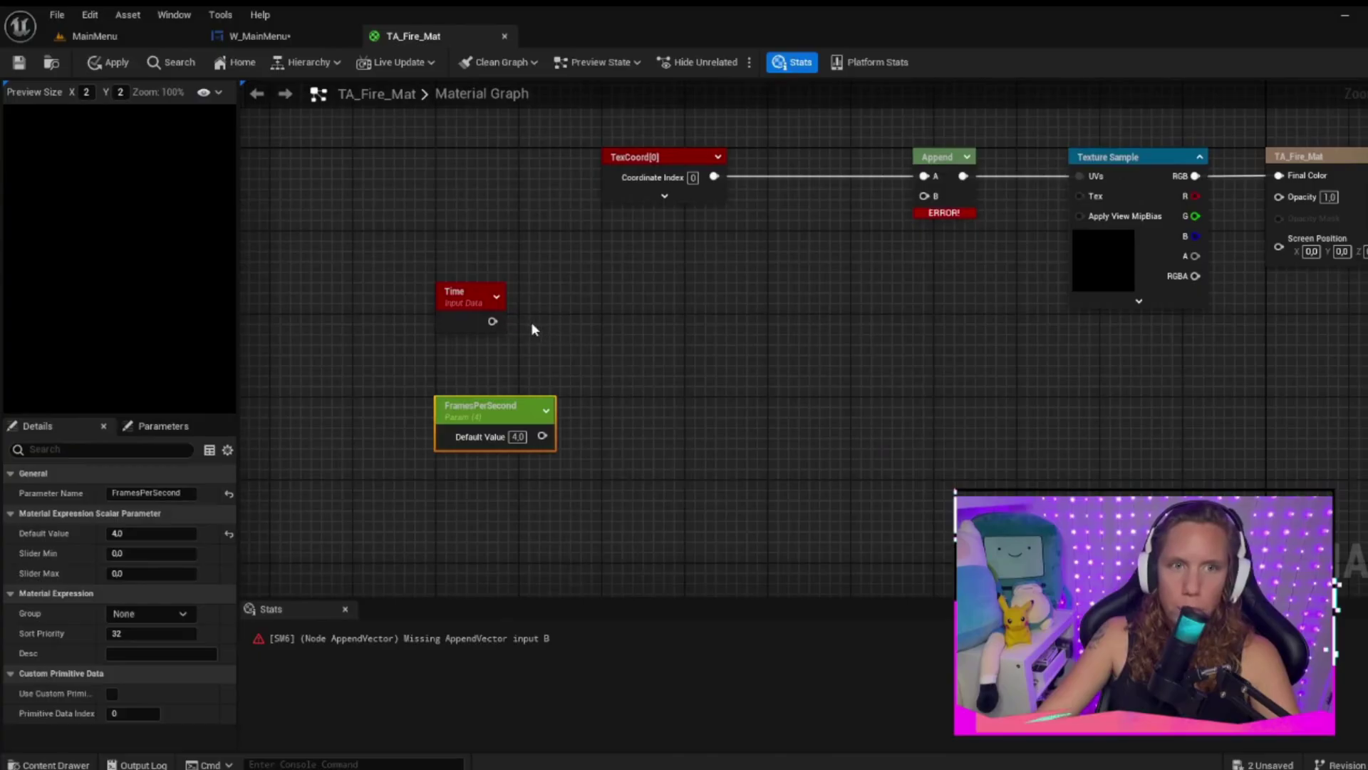
{"action": "left_click_drag", "start_coordinate": [491, 322], "coordinate": [601, 320]}
Step: Add a Multiply node multiplying Time by FramesPerSecond
{"action": "type", "text": "mul"}
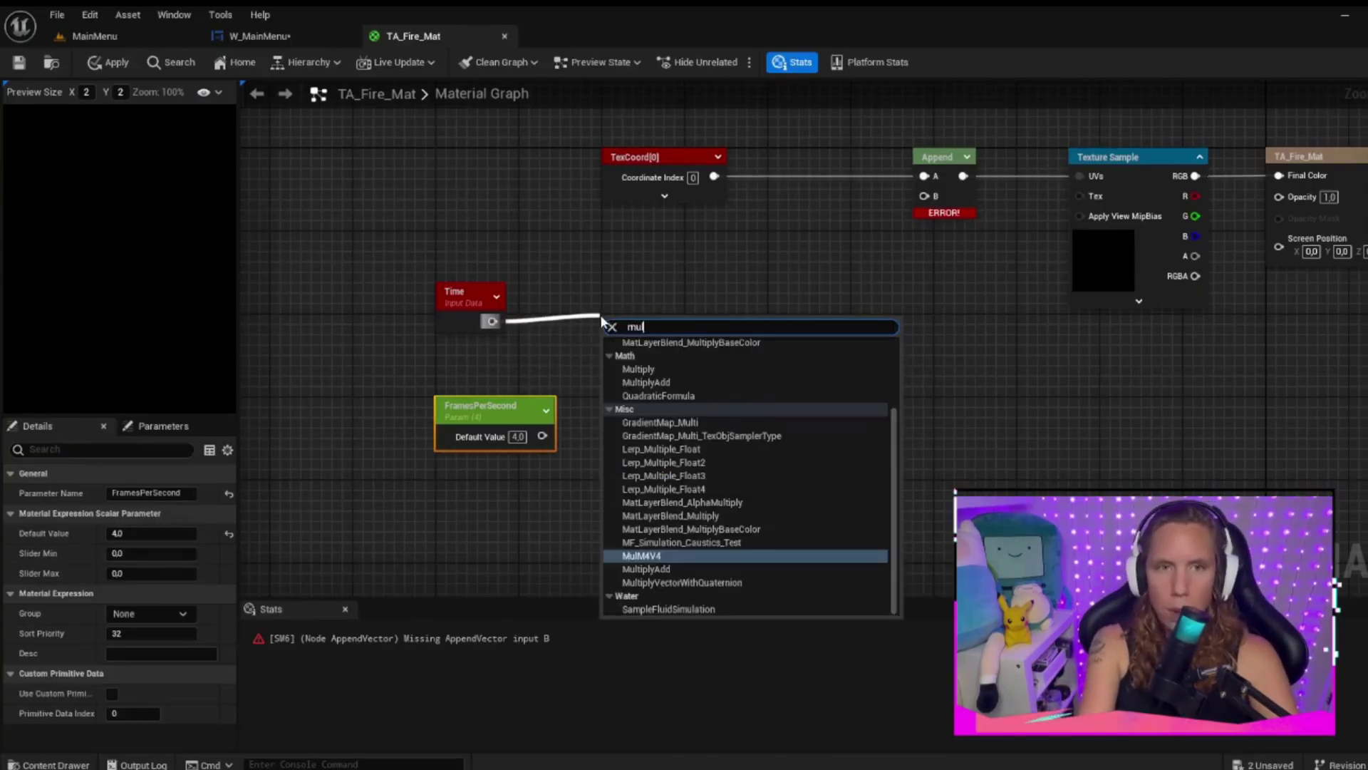
{"action": "type", "text": "ti"}
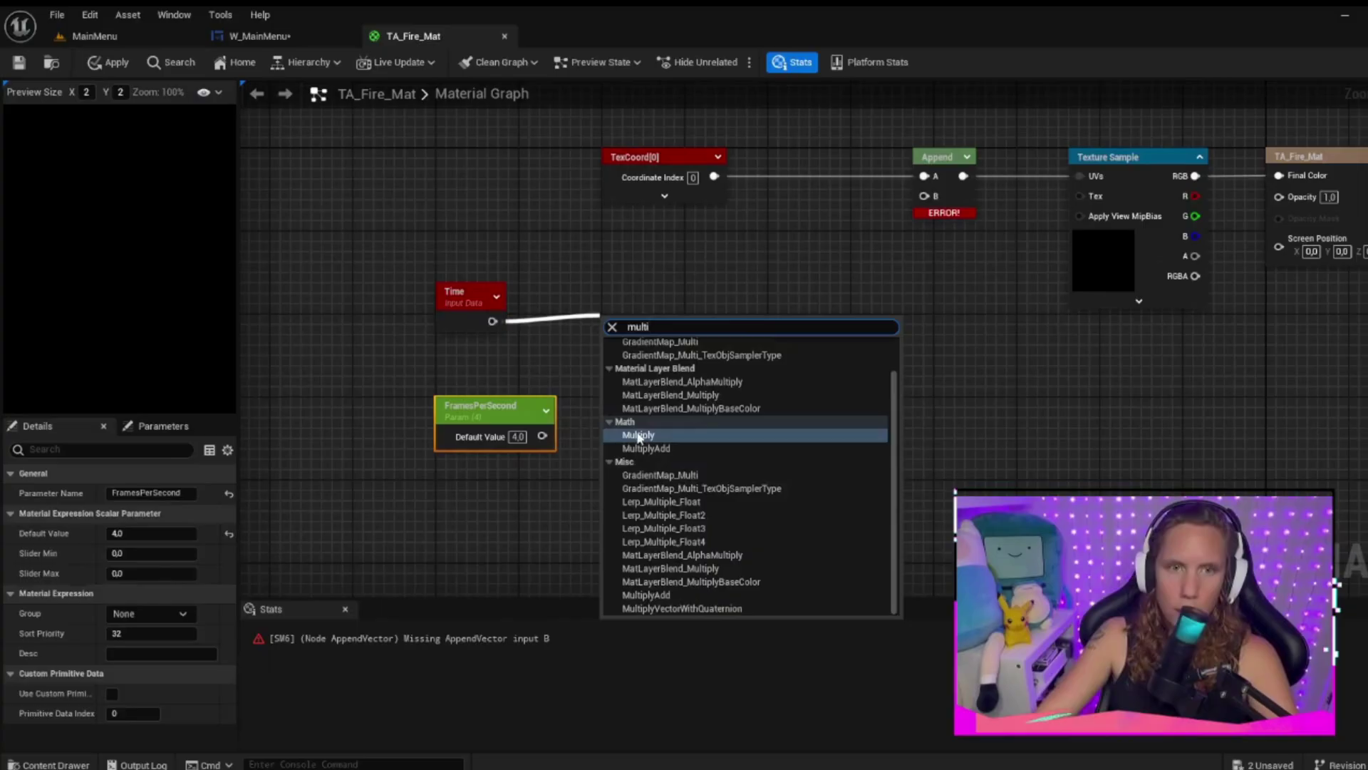
{"action": "key", "text": "Return"}
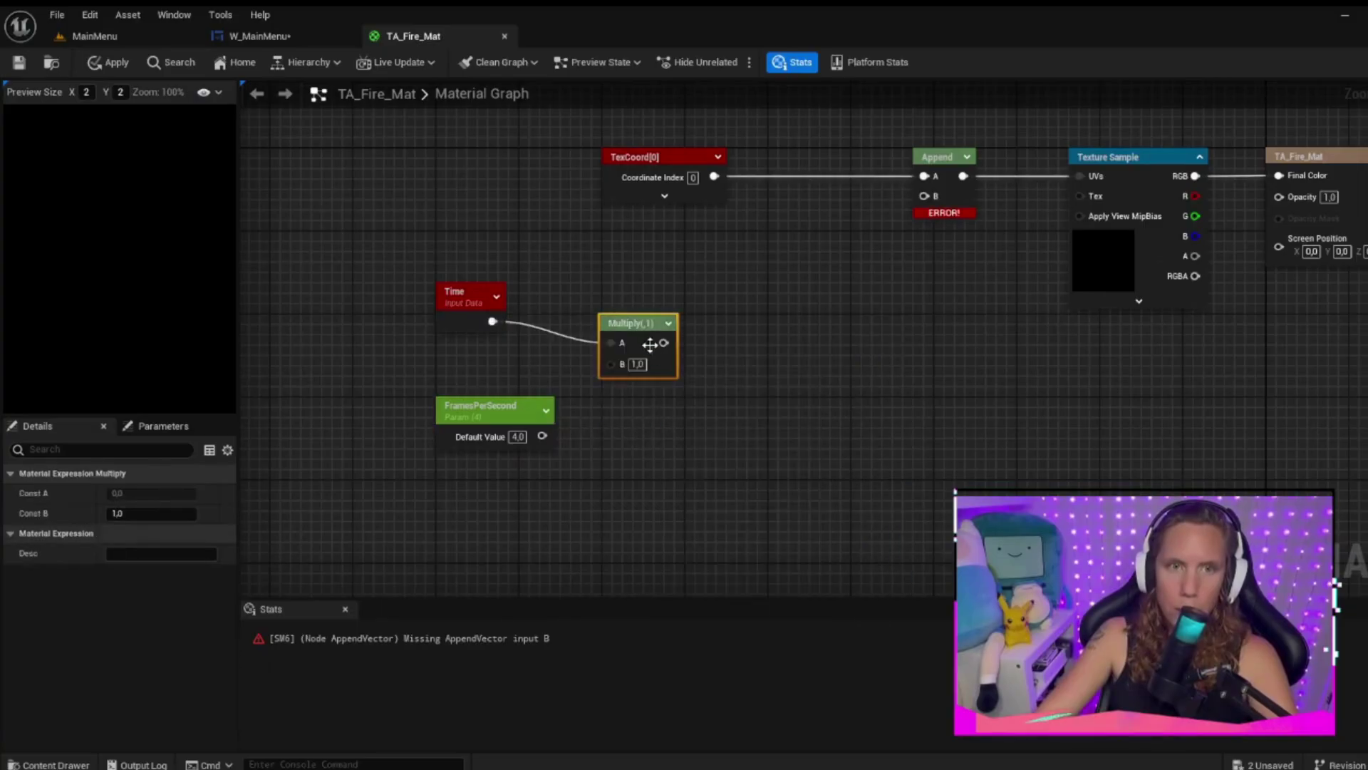
{"action": "left_click_drag", "start_coordinate": [541, 437], "coordinate": [597, 405]}
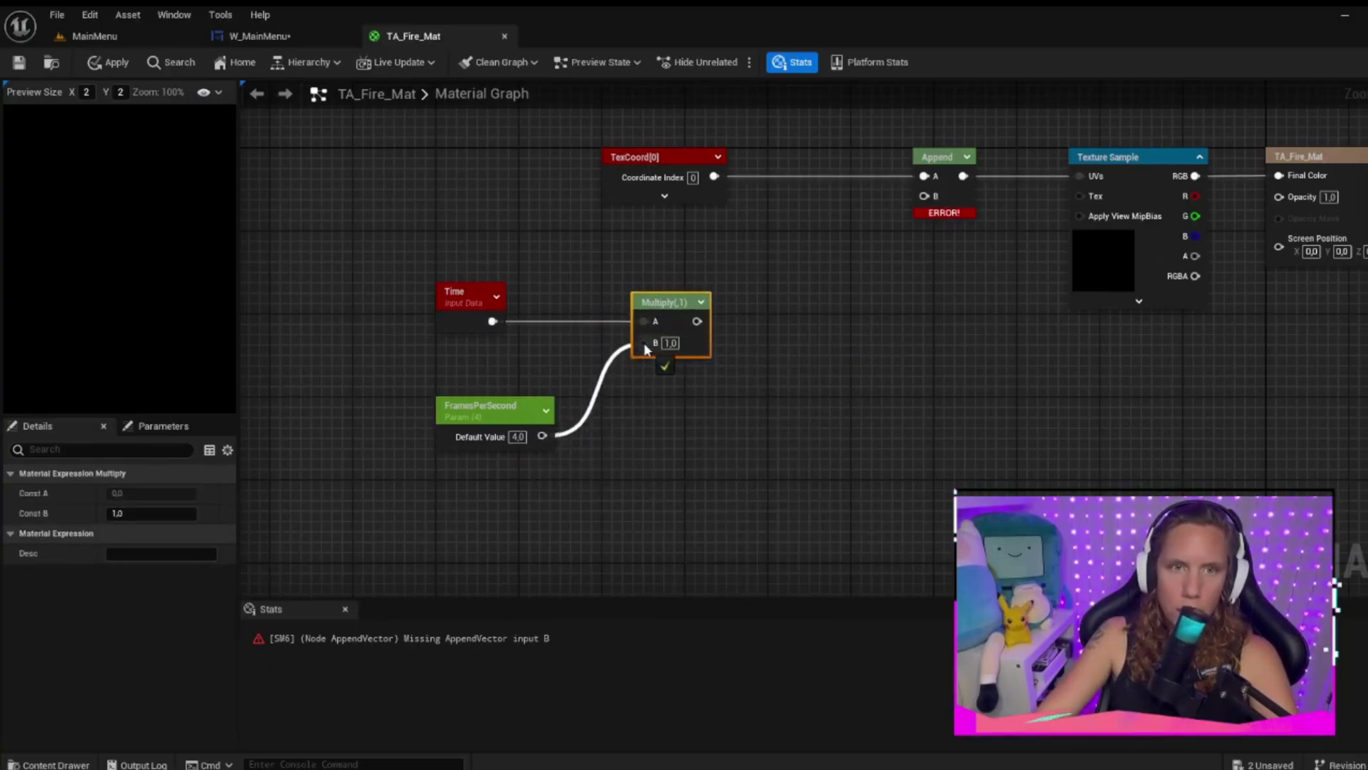
{"action": "left_click_drag", "start_coordinate": [644, 342], "coordinate": [644, 345]}
{"action": "right_click_drag", "start_coordinate": [824, 336], "coordinate": [693, 365]}
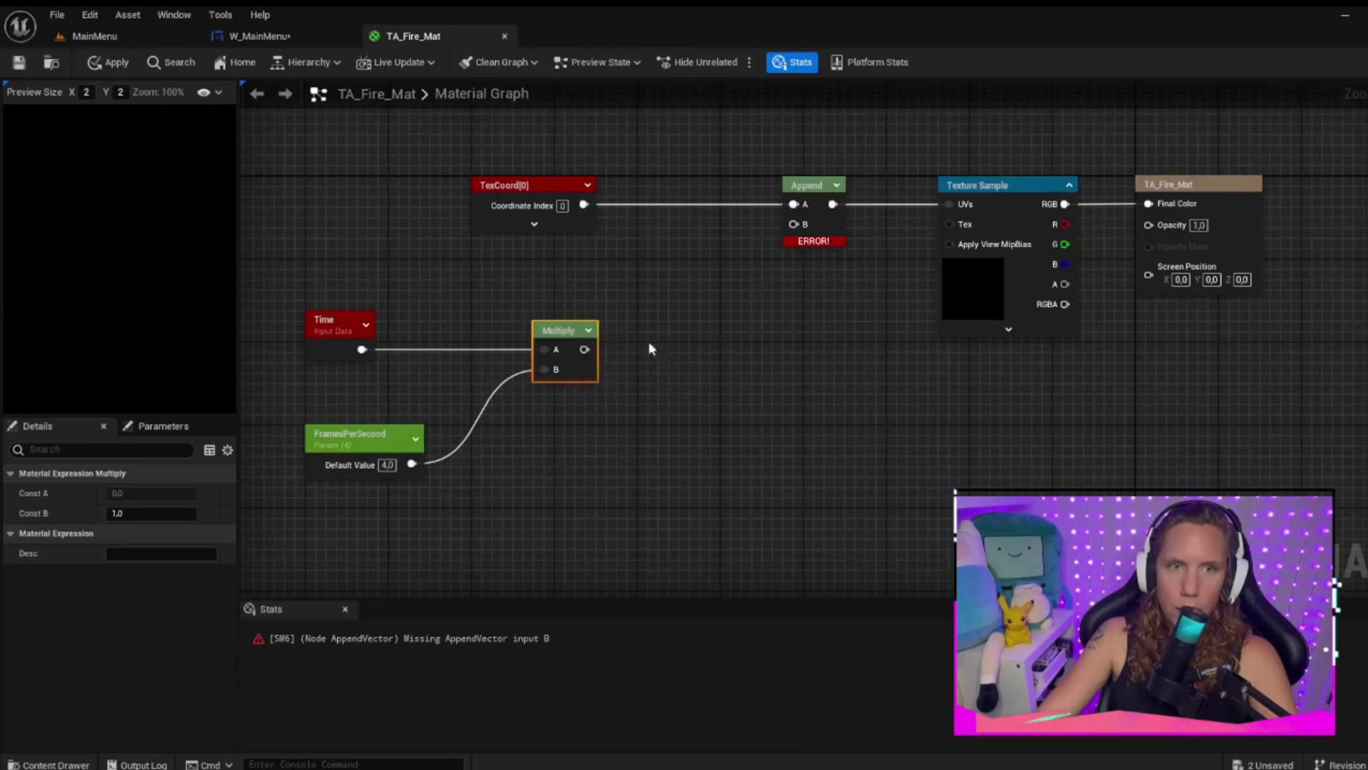
Step: Feed Multiply's result into a new Fmod node
{"action": "left_click_drag", "start_coordinate": [585, 349], "coordinate": [588, 357]}
{"action": "left_click_drag", "start_coordinate": [700, 355], "coordinate": [703, 349]}
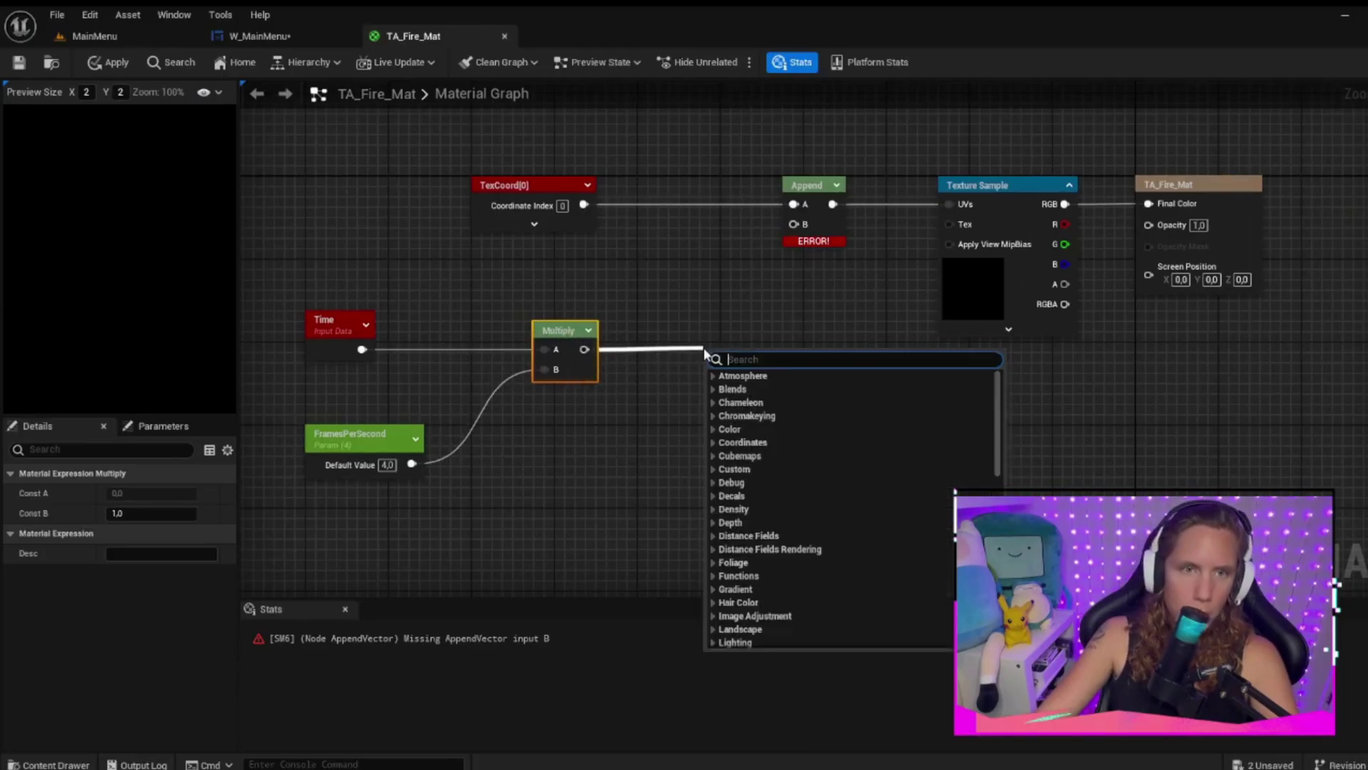
{"action": "type", "text": "fmod"}
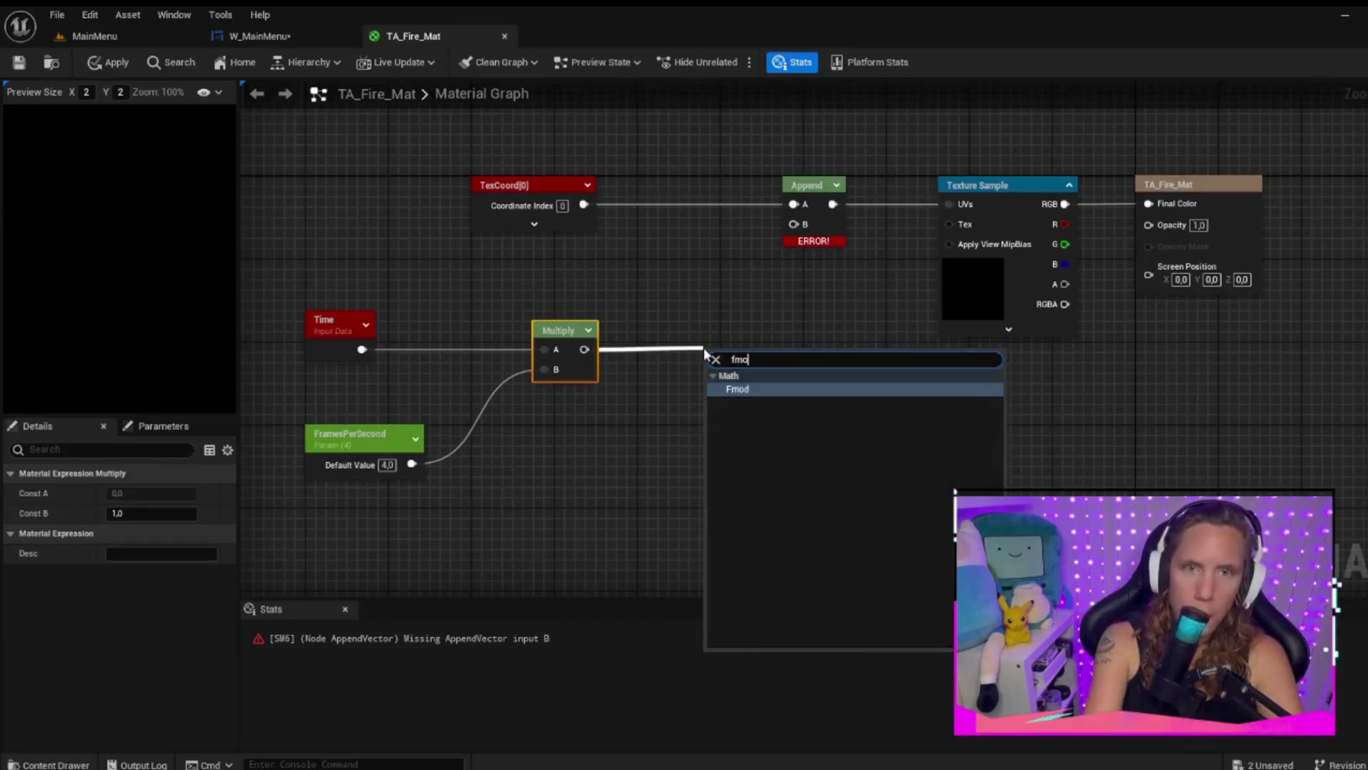
{"action": "left_click", "coordinate": [767, 392]}
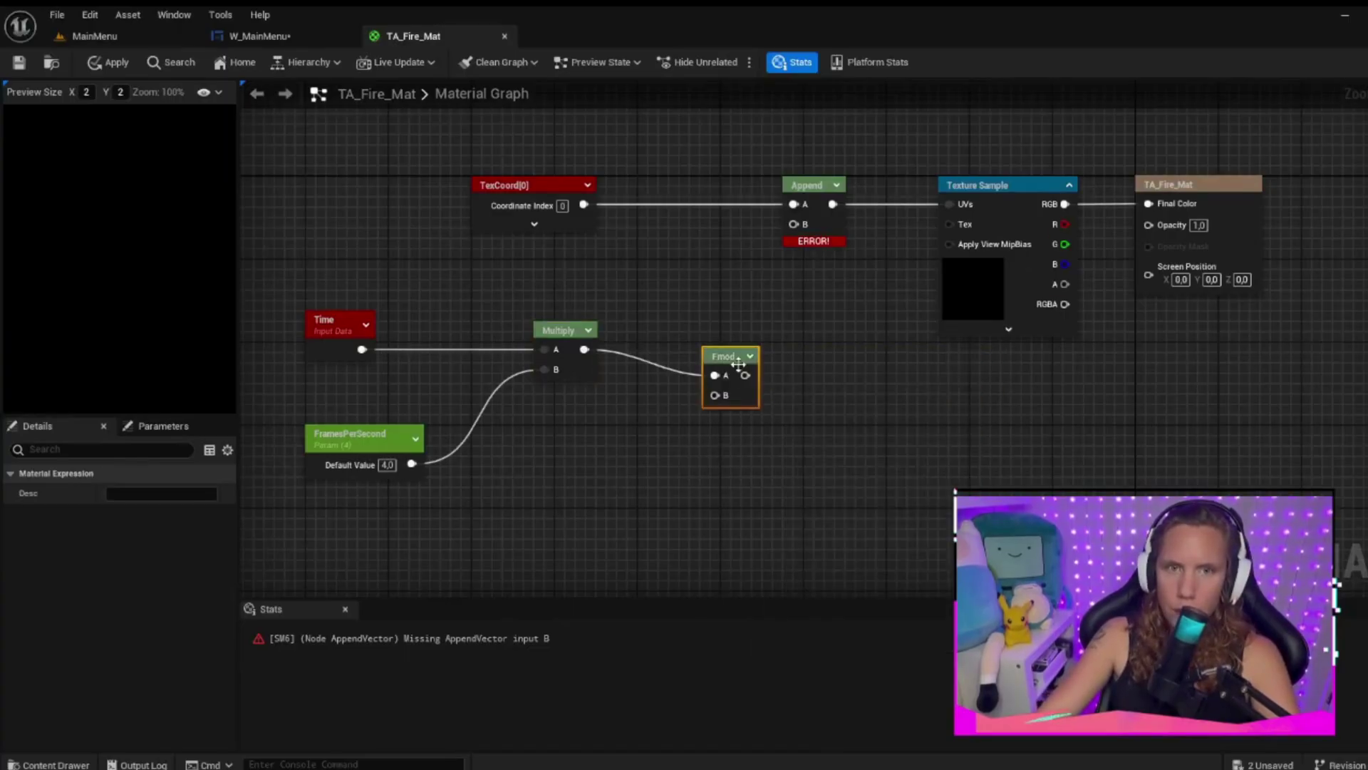
{"action": "left_click_drag", "start_coordinate": [723, 356], "coordinate": [771, 330]}
Step: Add a TotalFrames scalar parameter with default 4 and wire it into Fmod's B input
{"action": "right_click_drag", "start_coordinate": [554, 474], "coordinate": [622, 400]}
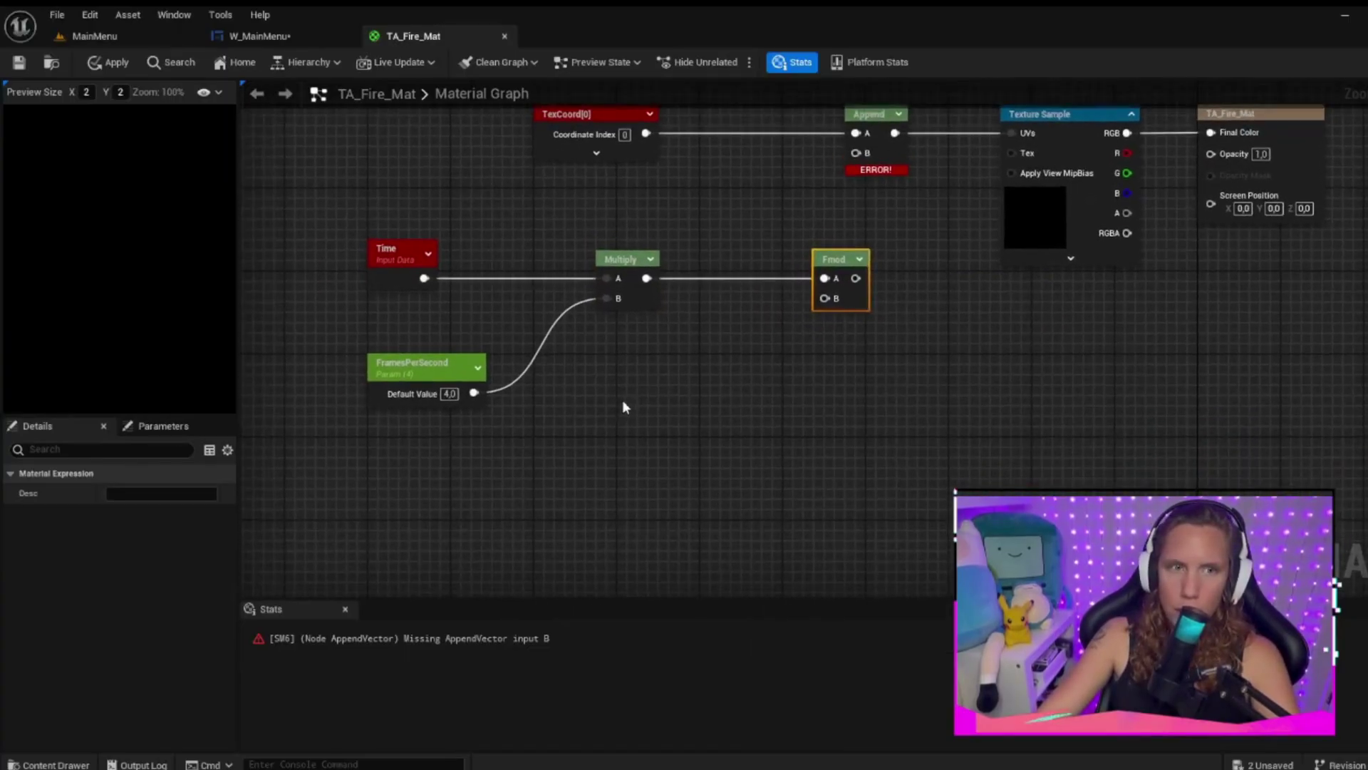
{"action": "right_click", "coordinate": [635, 398]}
{"action": "type", "text": "scalar"}
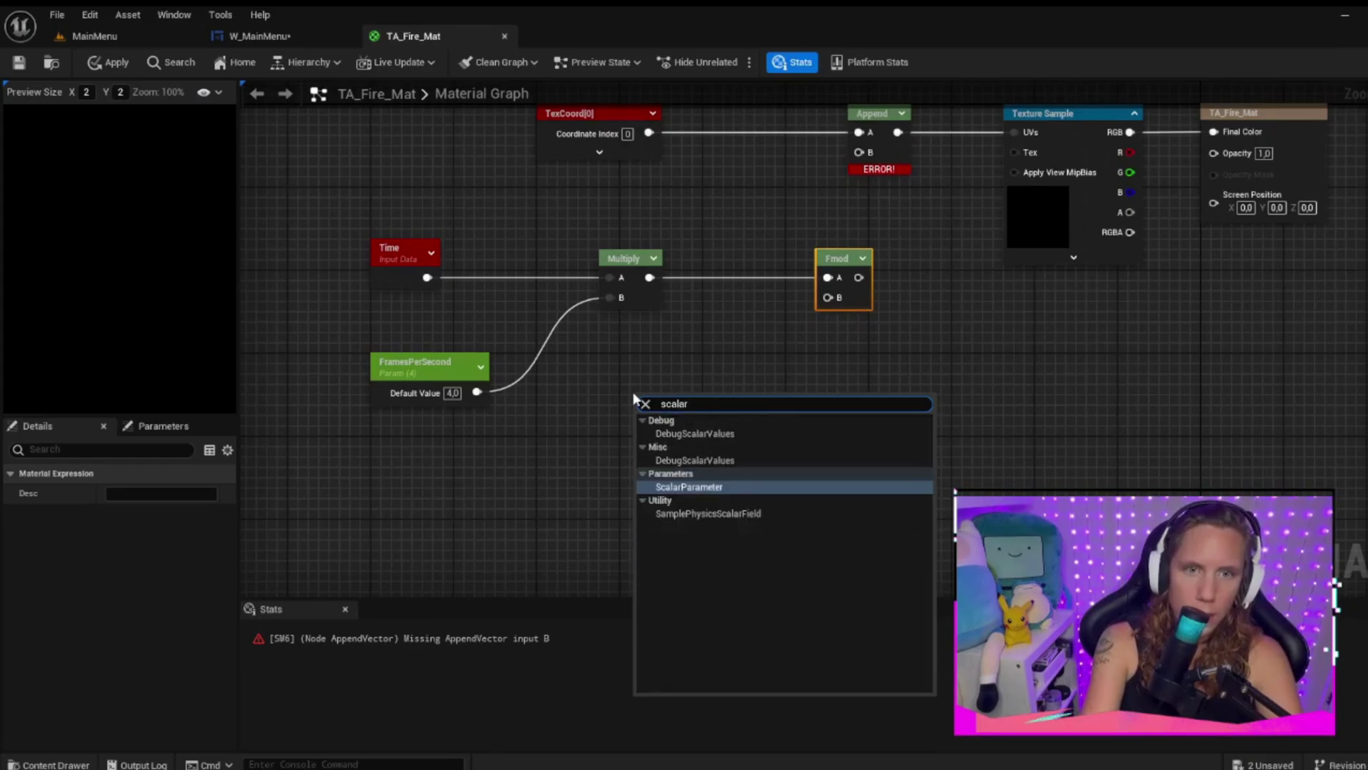
{"action": "key", "text": "Return"}
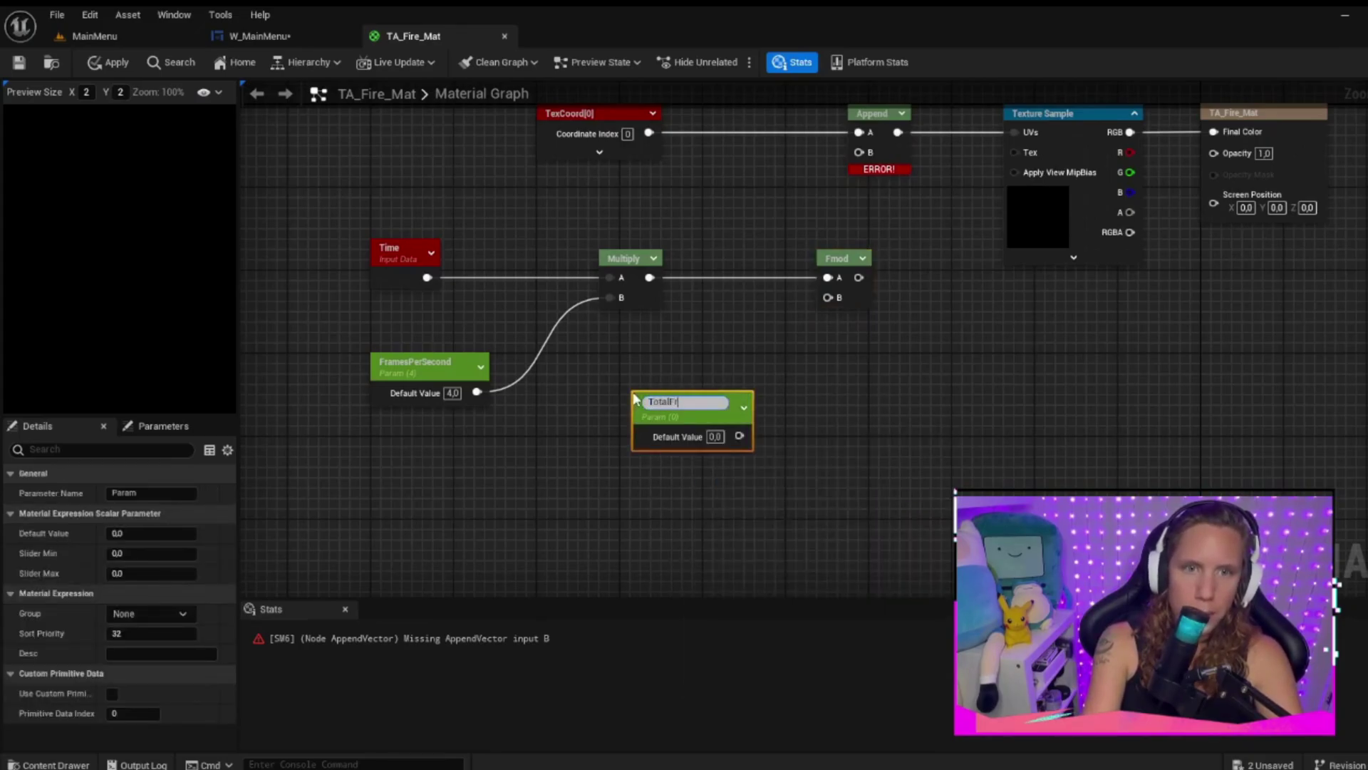
{"action": "key", "text": "Return"}
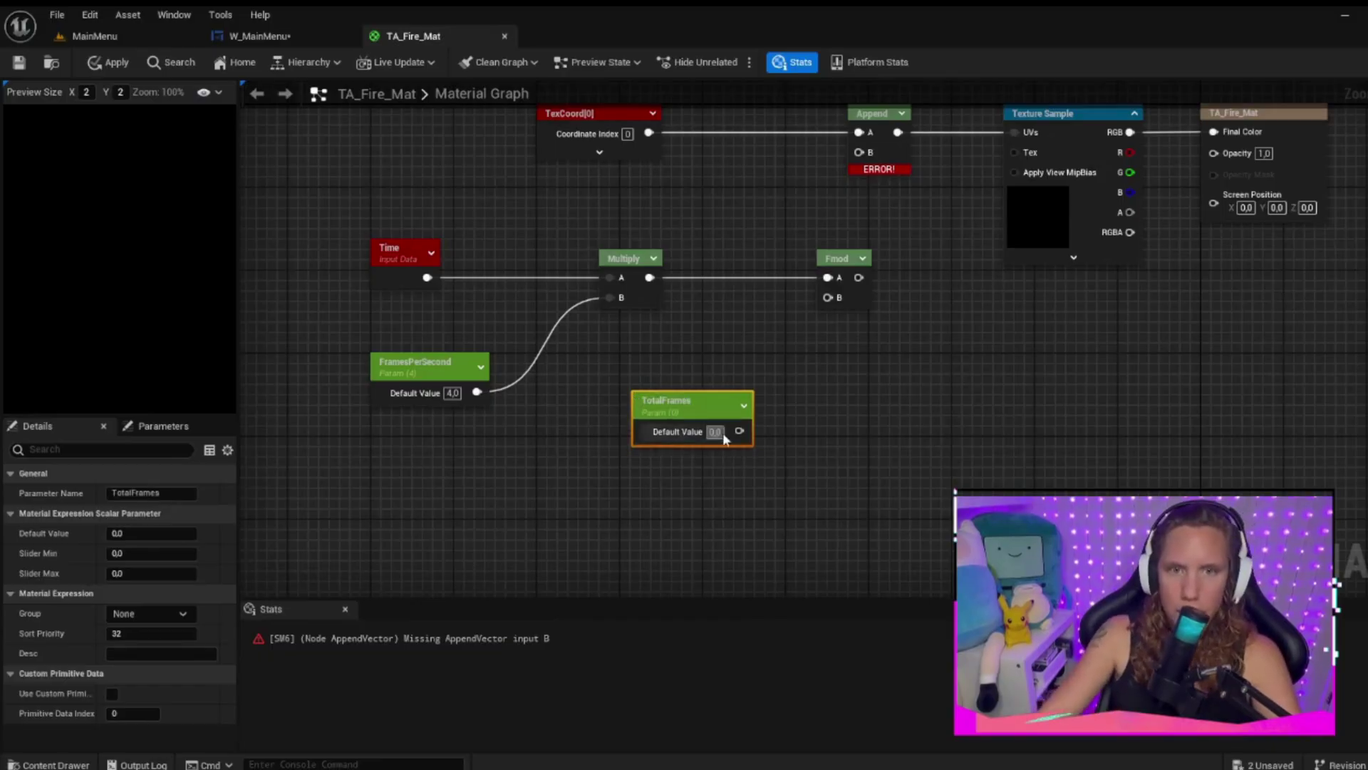
{"action": "type", "text": "4"}
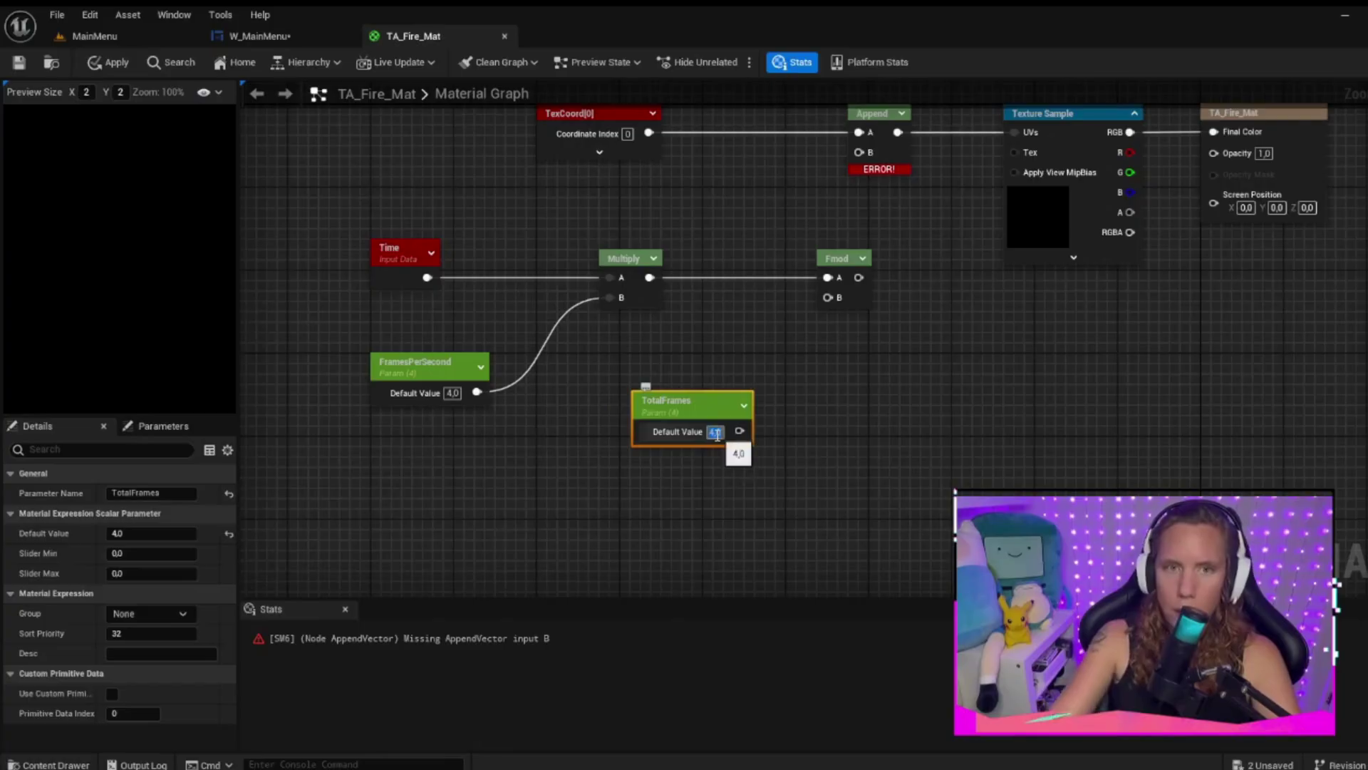
{"action": "left_click", "coordinate": [887, 382]}
{"action": "left_click", "coordinate": [716, 404]}
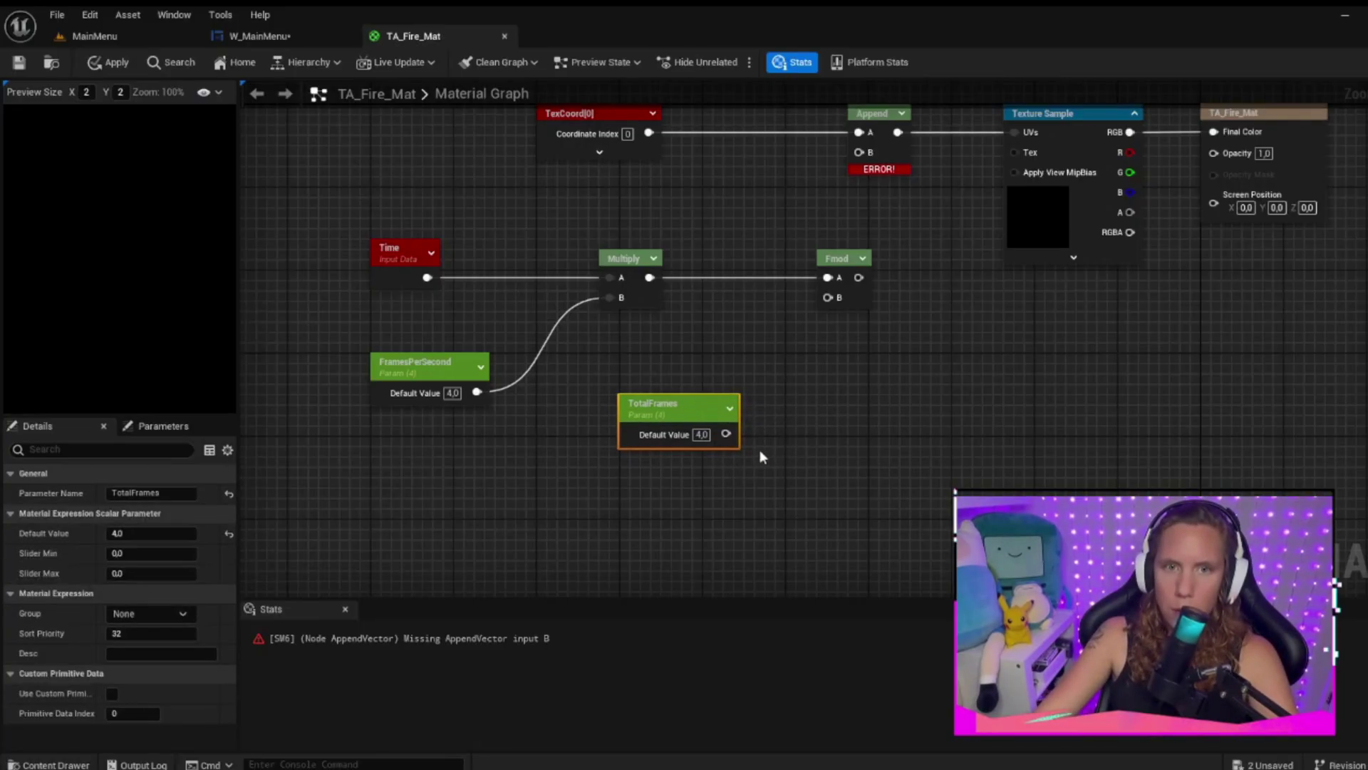
{"action": "right_click_drag", "start_coordinate": [758, 456], "coordinate": [680, 477]}
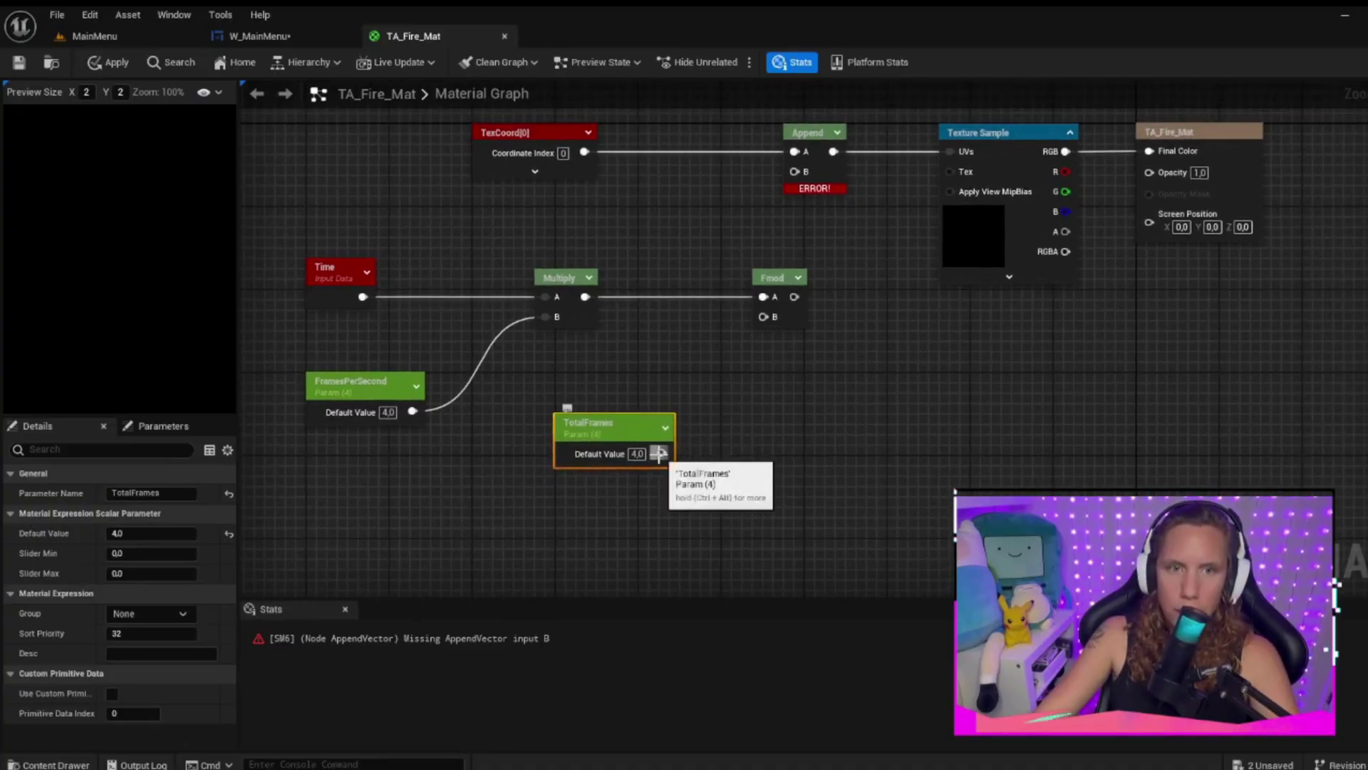
{"action": "left_click_drag", "start_coordinate": [661, 454], "coordinate": [767, 323]}
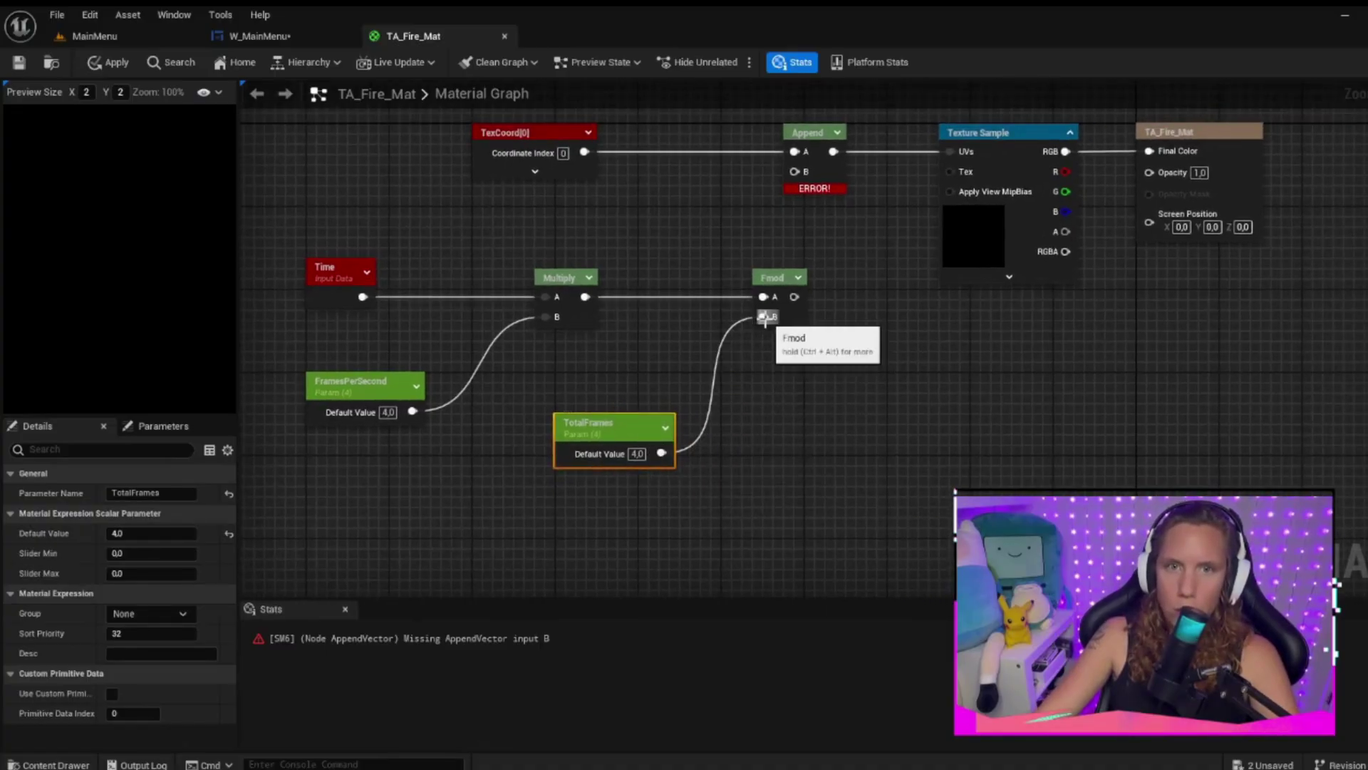
{"action": "right_click_drag", "start_coordinate": [793, 299], "coordinate": [688, 349]}
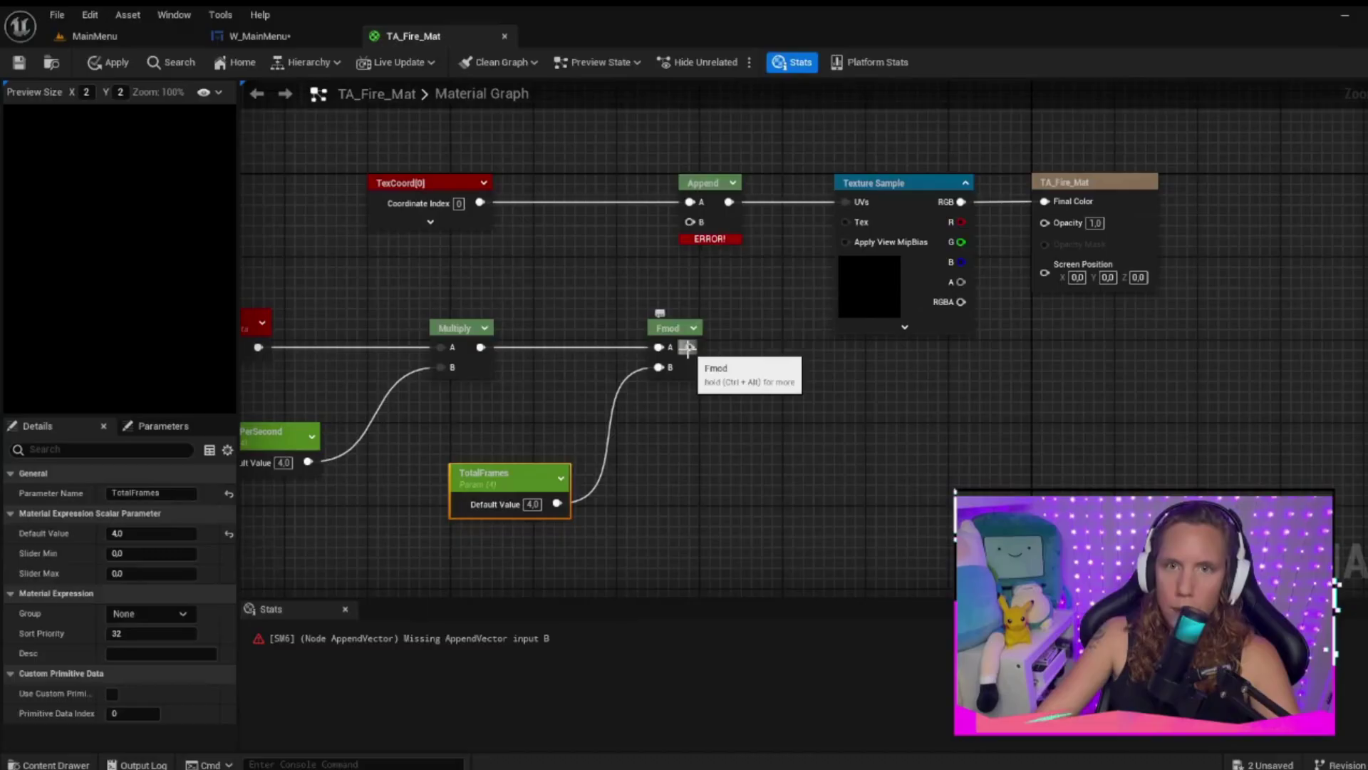
Step: Connect Fmod's output to Append's B input
{"action": "left_click_drag", "start_coordinate": [688, 348], "coordinate": [708, 341]}
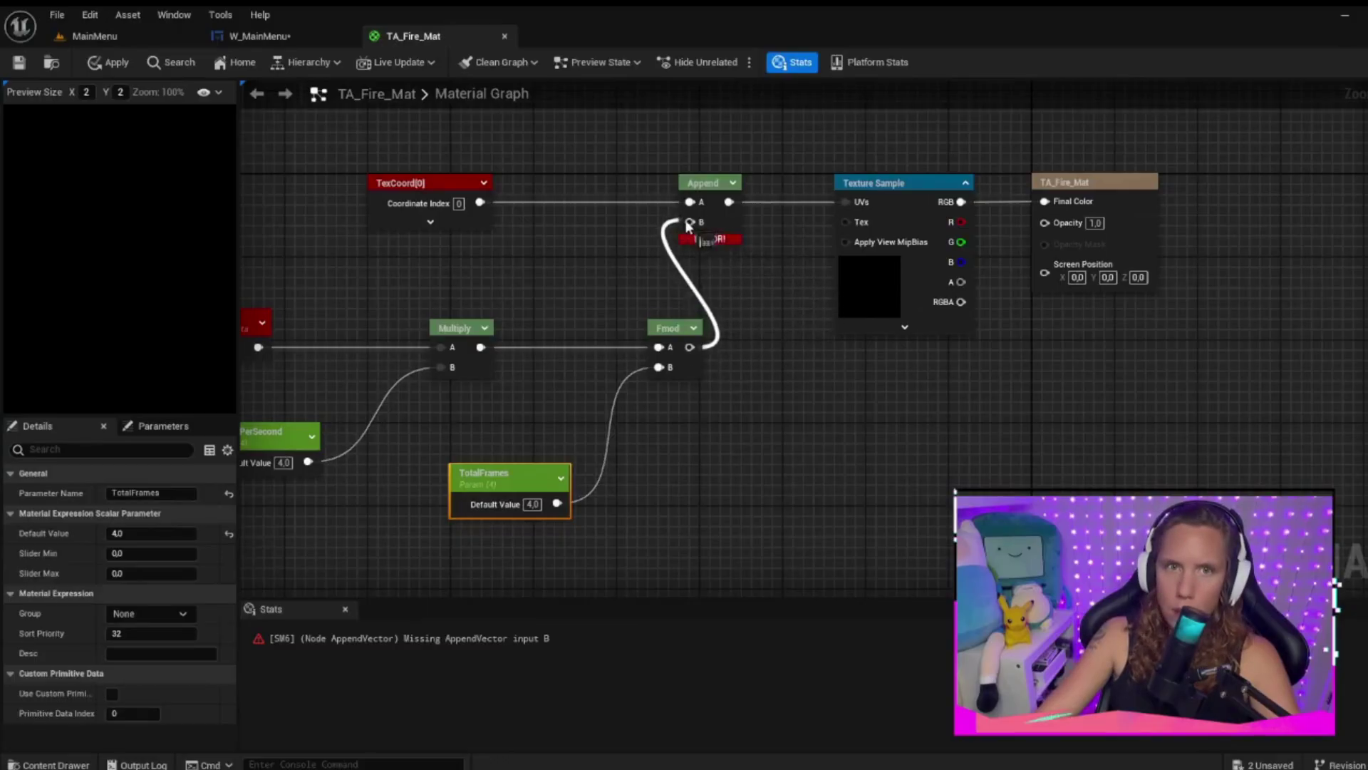
{"action": "left_click_drag", "start_coordinate": [695, 228], "coordinate": [692, 223]}
{"action": "right_click_drag", "start_coordinate": [692, 222], "coordinate": [895, 234]}
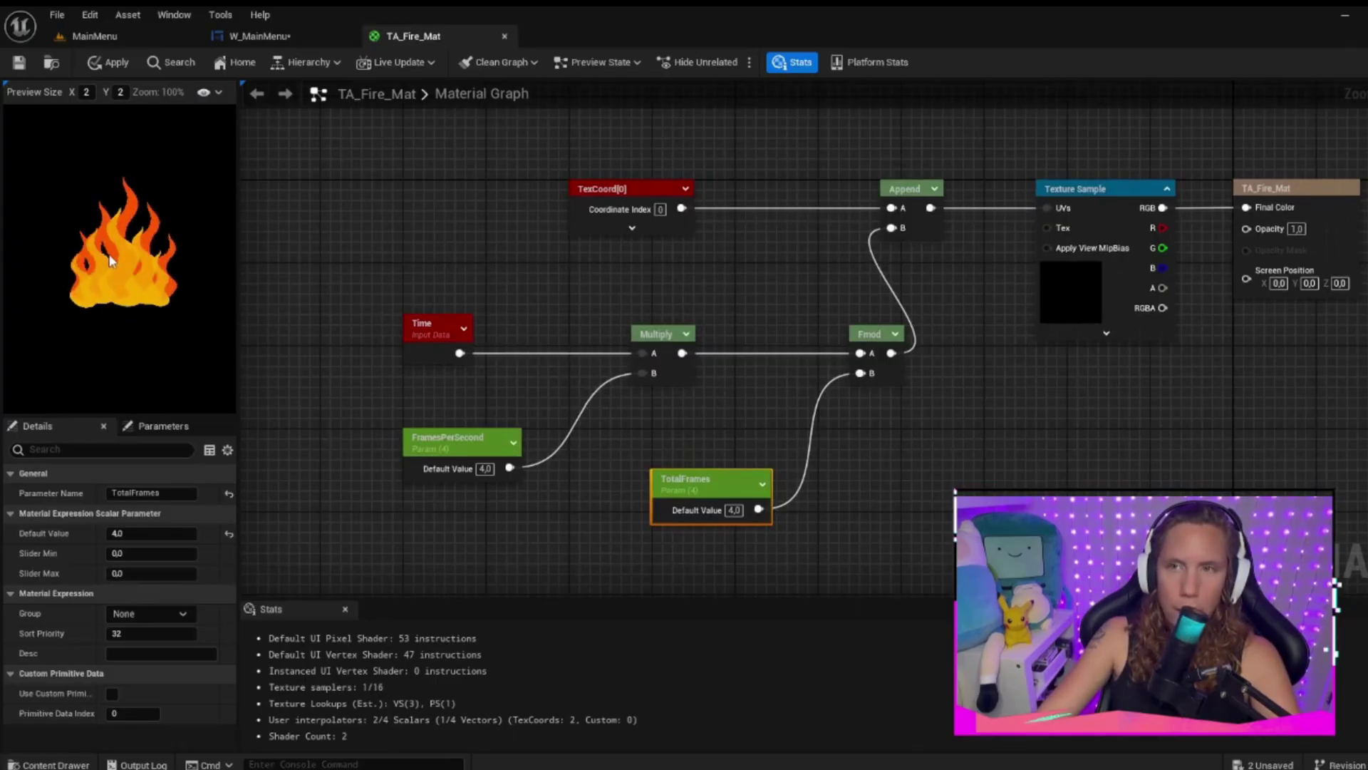
Step: Wire the Texture Sample's alpha channel into the material's Opacity
{"action": "right_click_drag", "start_coordinate": [979, 394], "coordinate": [430, 474]}
{"action": "scroll", "coordinate": [602, 421], "scroll_direction": "up", "scroll_amount": 1}
{"action": "left_click_drag", "start_coordinate": [608, 358], "coordinate": [709, 293]}
{"action": "scroll", "coordinate": [620, 212], "scroll_direction": "down", "scroll_amount": 2}
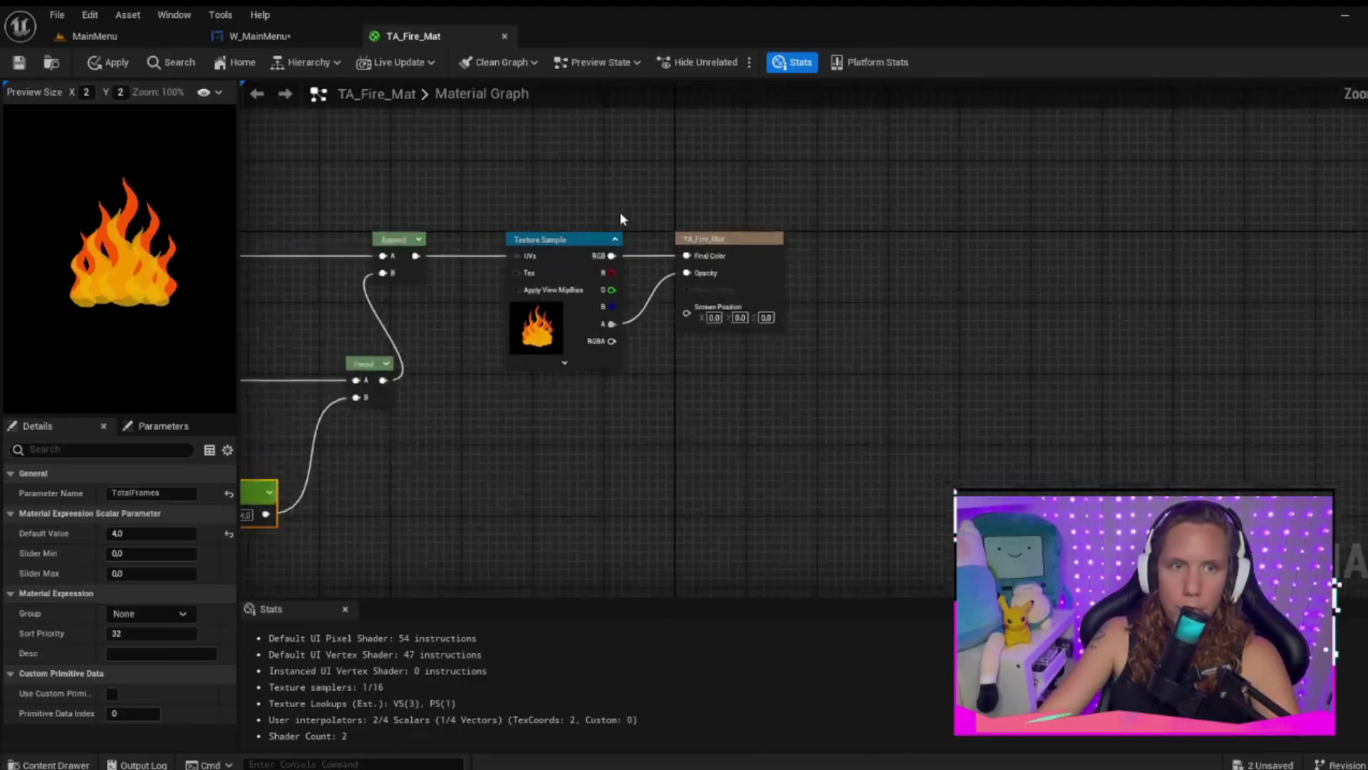
Step: Frame the graph, then apply and save TA_Fire_Mat
{"action": "key", "text": "Home"}
{"action": "left_click", "coordinate": [109, 63]}
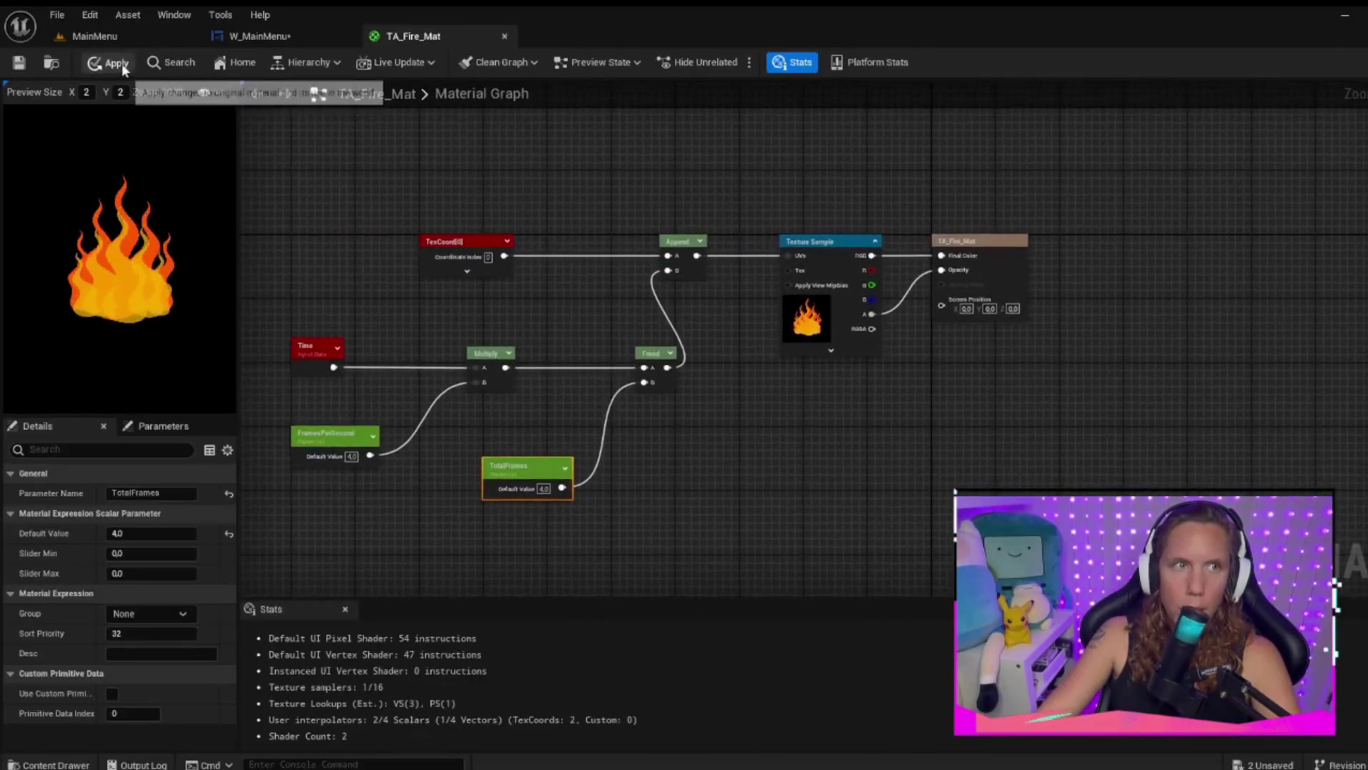
{"action": "left_click", "coordinate": [18, 63]}
{"action": "right_click_drag", "start_coordinate": [443, 199], "coordinate": [544, 198]}
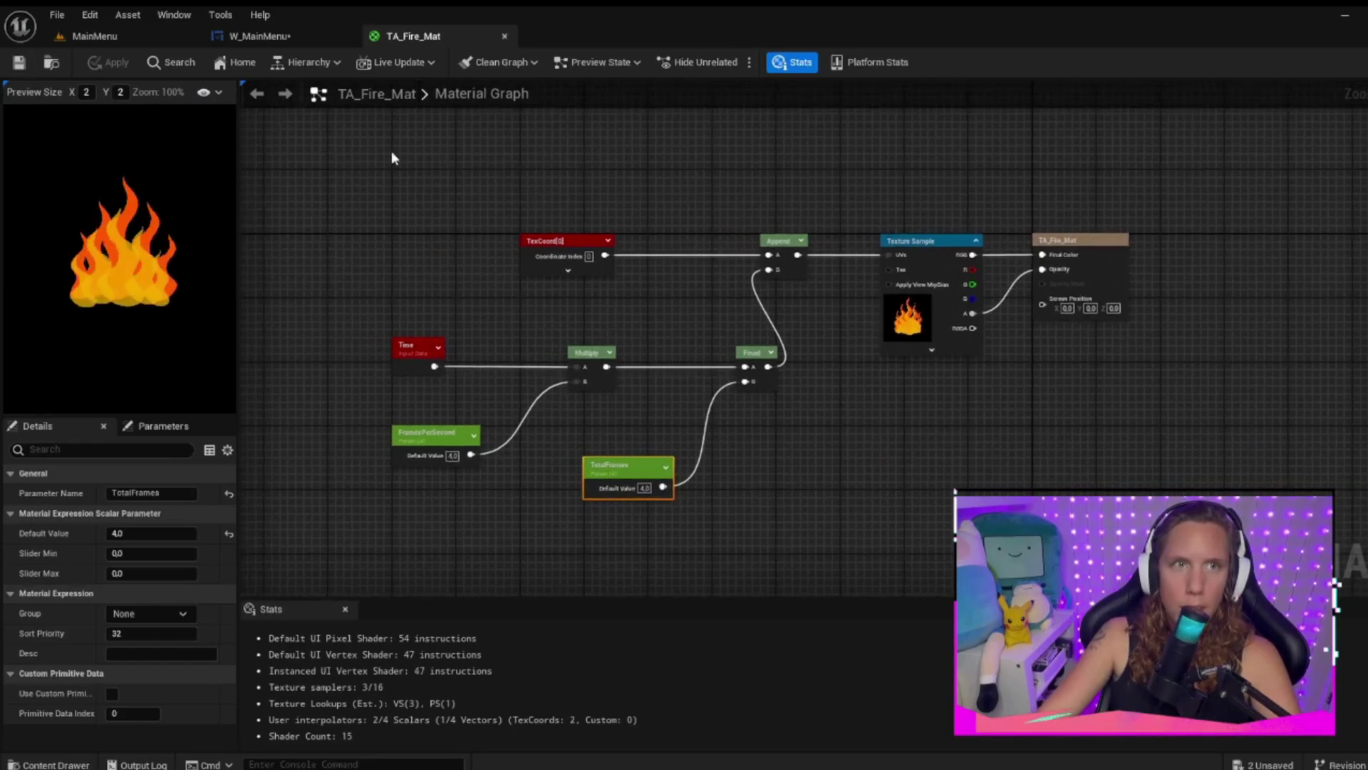
{"action": "right_click_drag", "start_coordinate": [340, 183], "coordinate": [254, 162]}
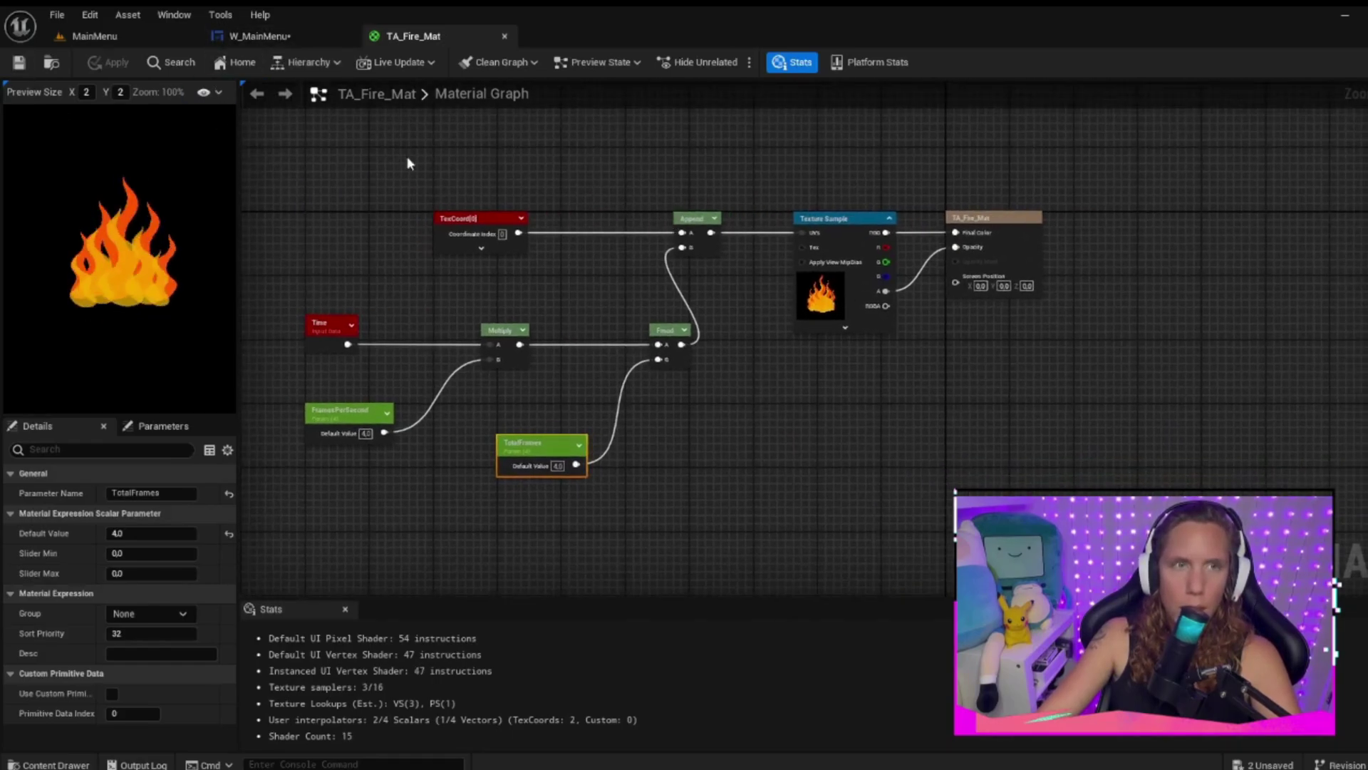
Step: In W_MainMenu, add an Image widget to the Canvas Panel left of the buttons
{"action": "left_click", "coordinate": [278, 37]}
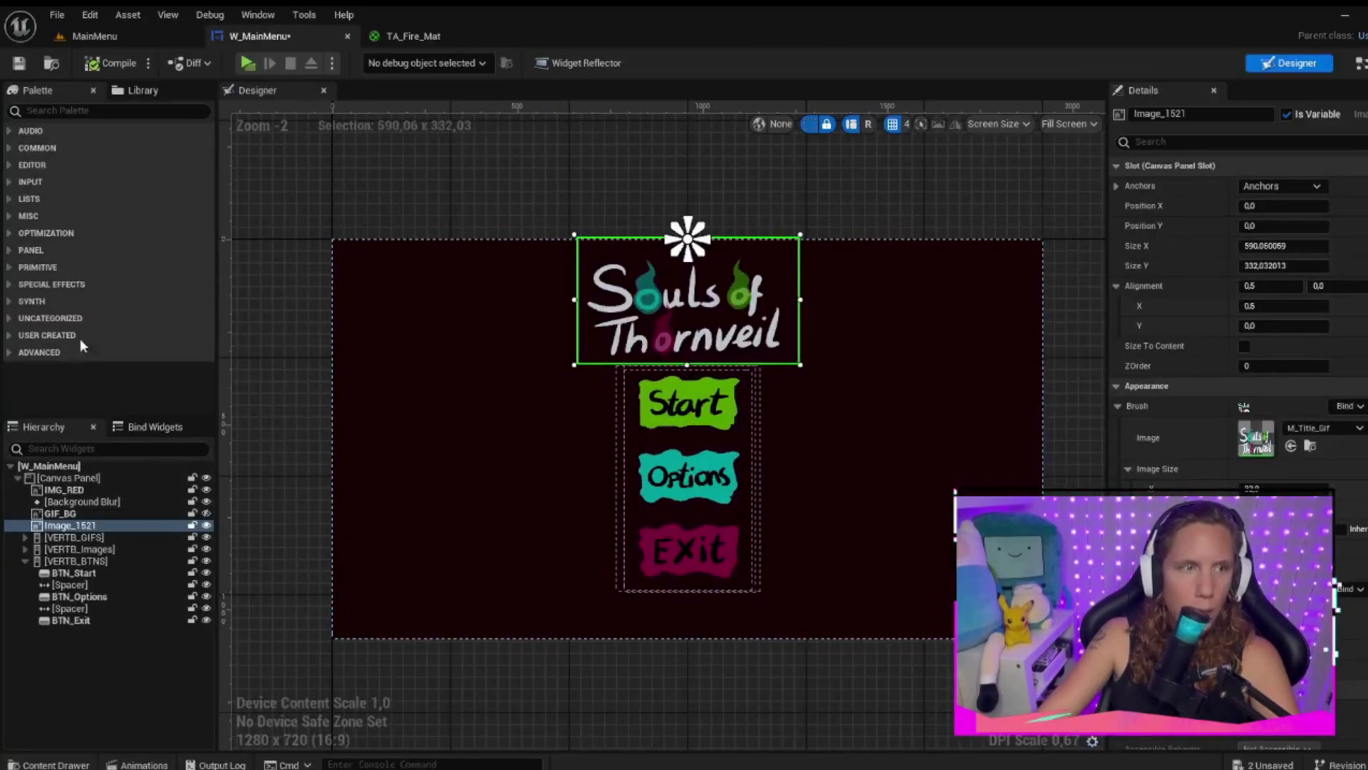
{"action": "left_click", "coordinate": [28, 149]}
{"action": "left_click", "coordinate": [71, 208]}
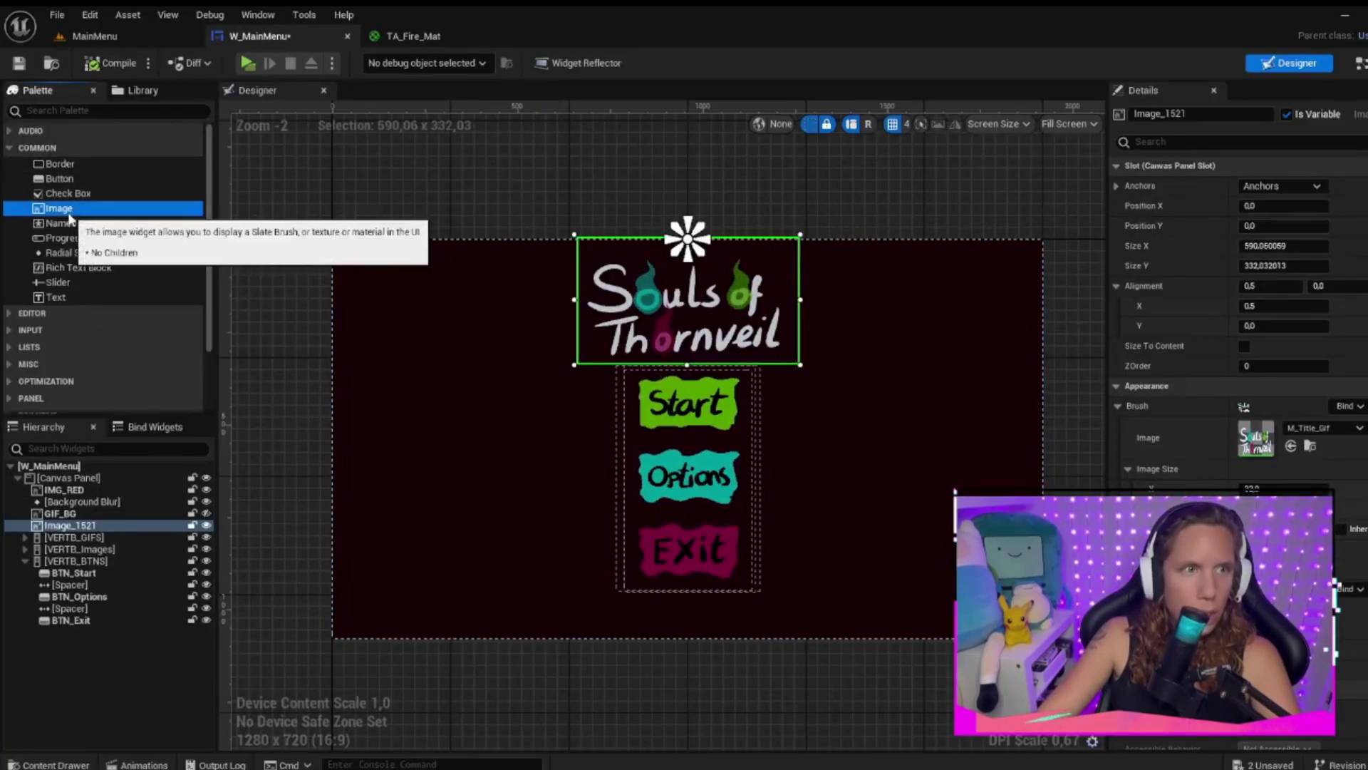
{"action": "left_click_drag", "start_coordinate": [57, 208], "coordinate": [70, 482]}
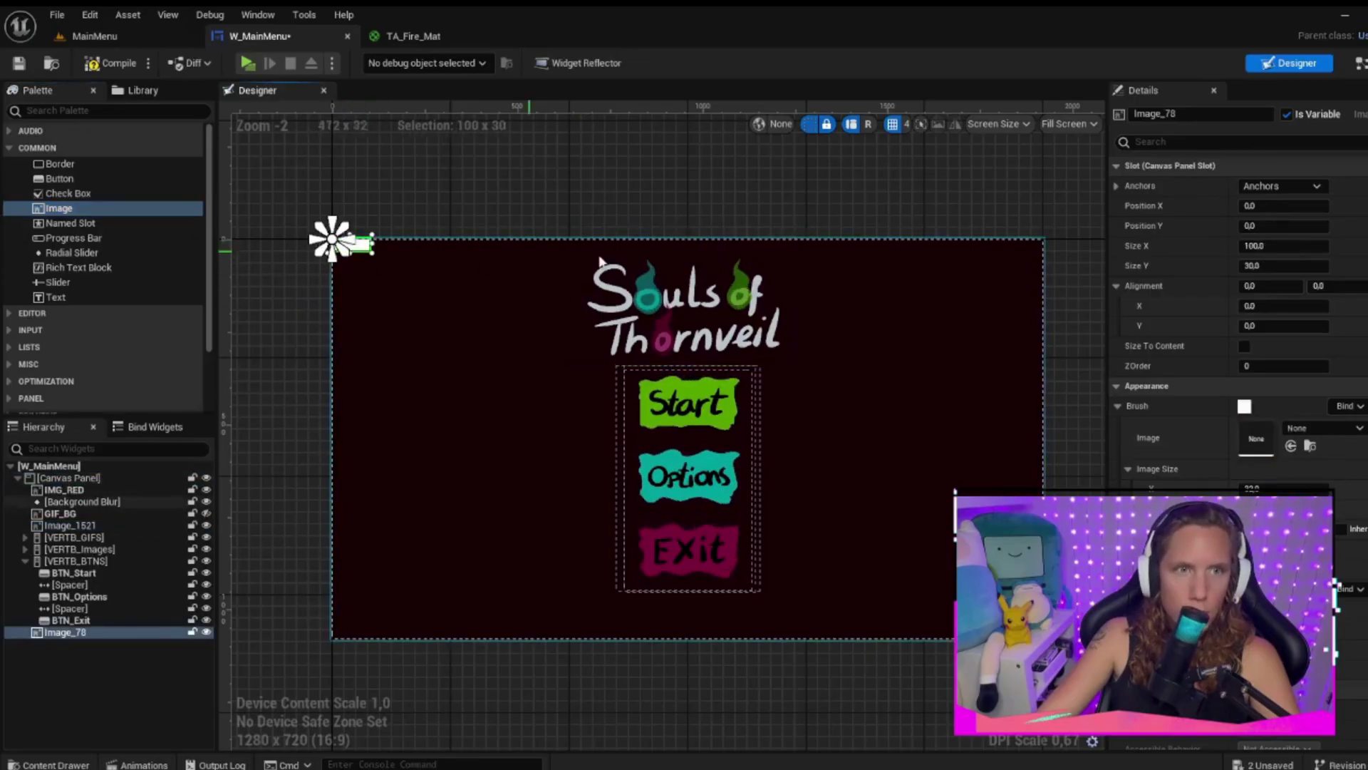
{"action": "left_click_drag", "start_coordinate": [369, 253], "coordinate": [507, 445]}
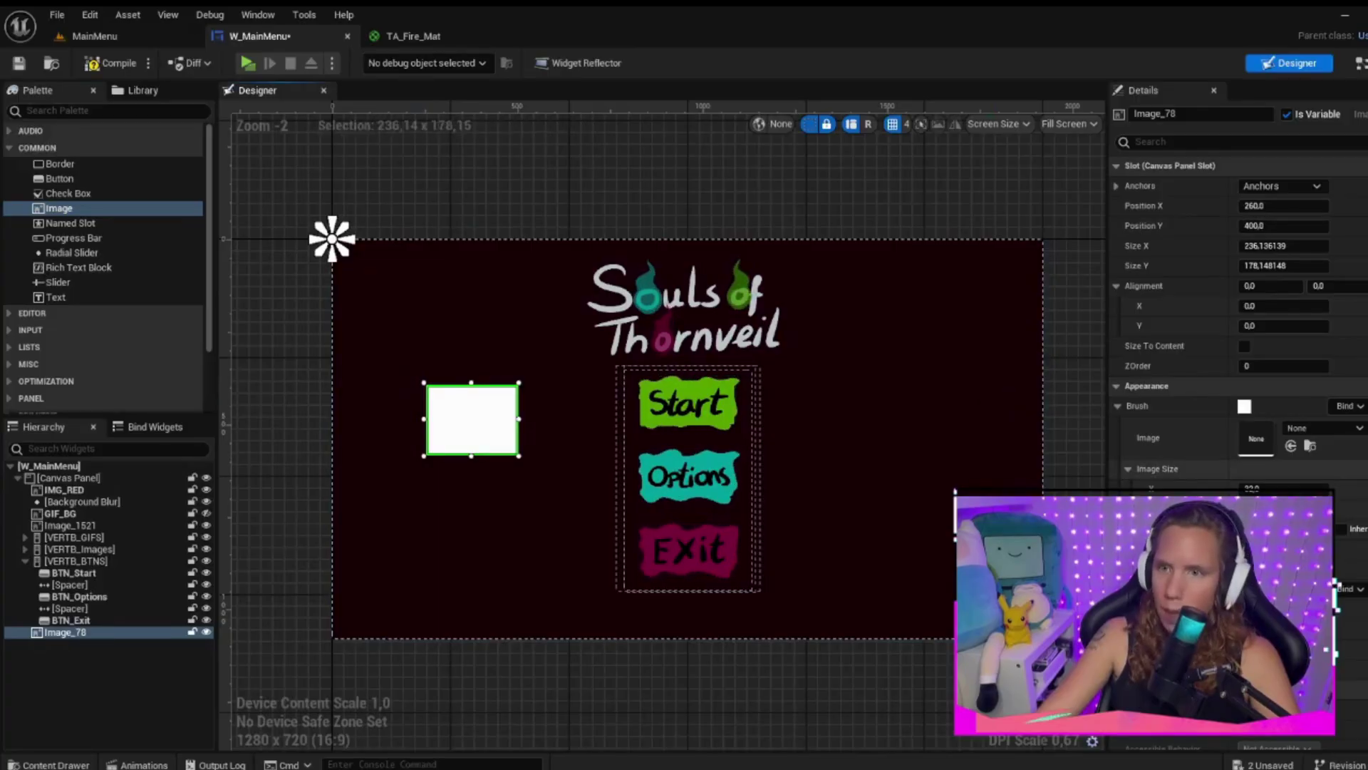
Step: Set the image's Brush to TA_Fire_Mat and make it slightly taller
{"action": "left_click", "coordinate": [1303, 430]}
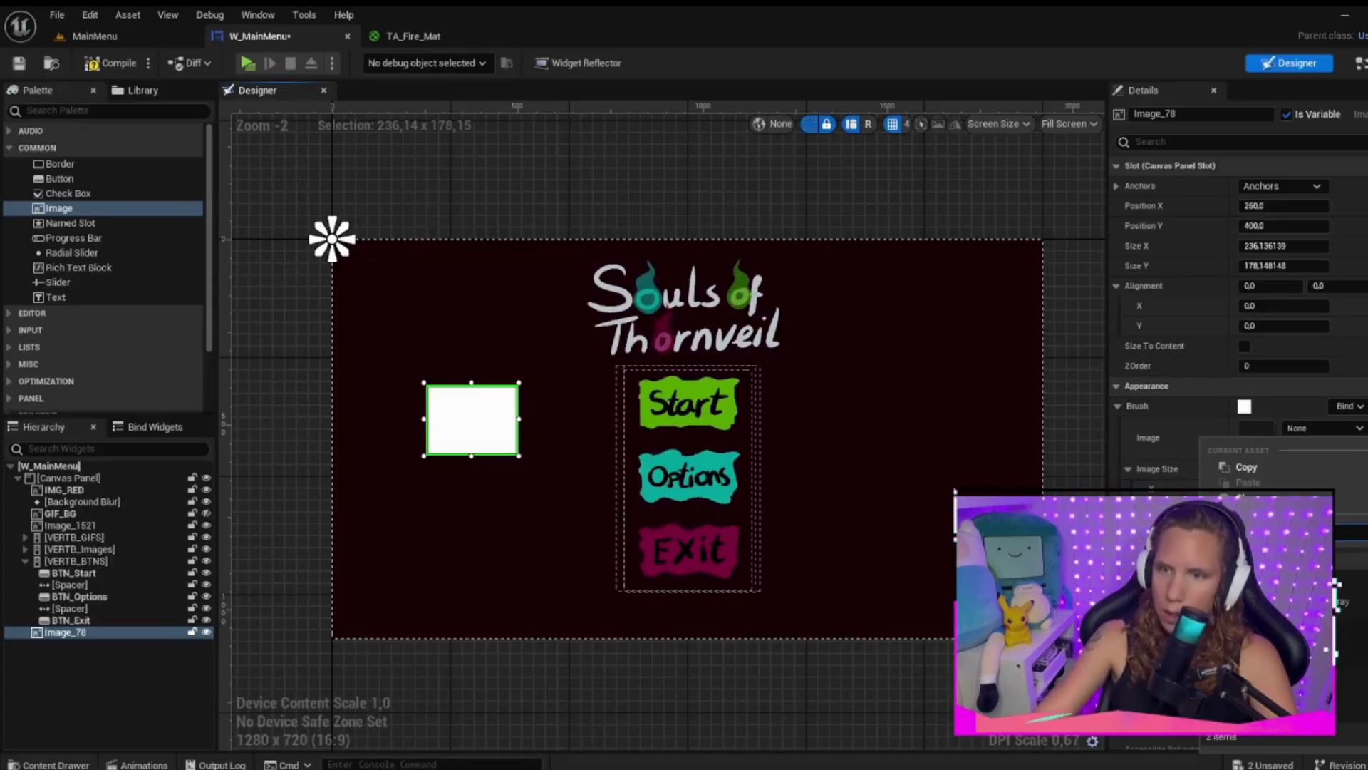
{"action": "left_click", "coordinate": [1345, 656]}
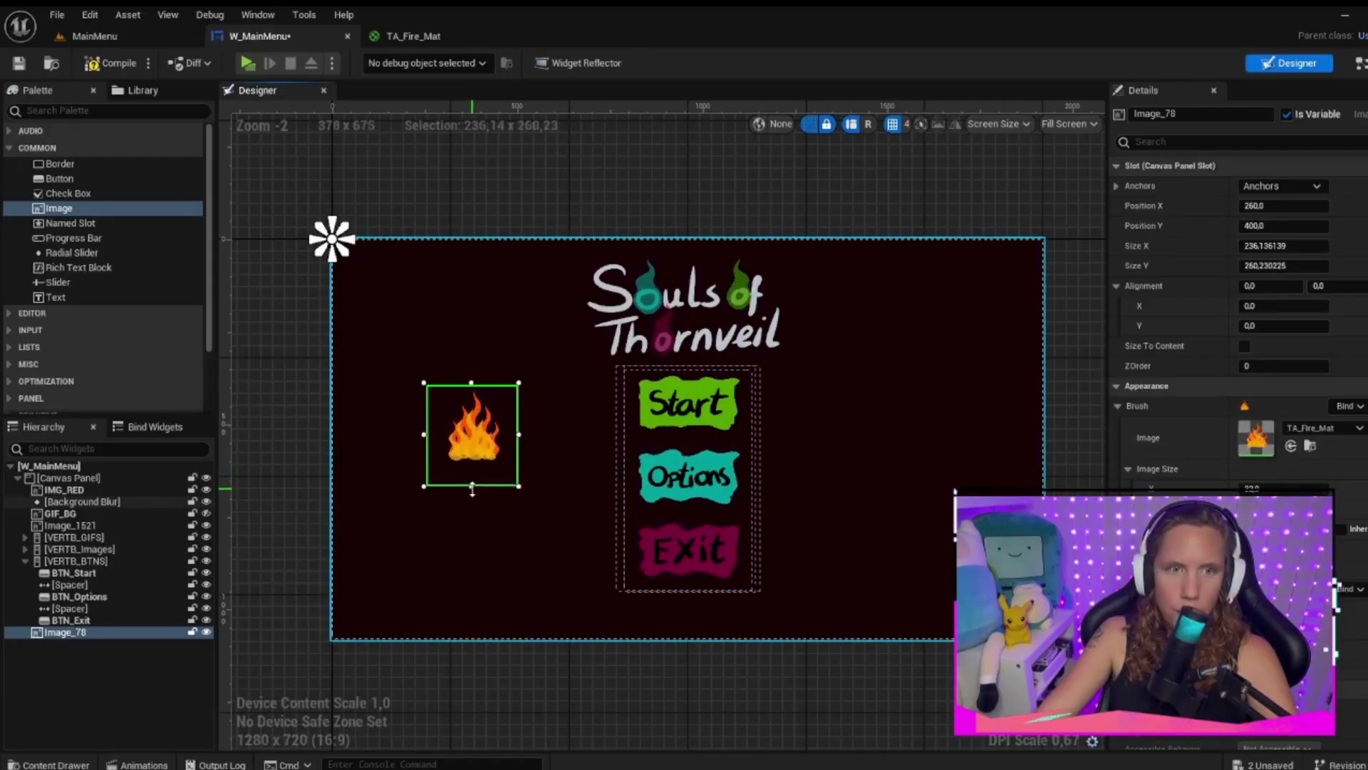
{"action": "left_click_drag", "start_coordinate": [472, 487], "coordinate": [472, 493]}
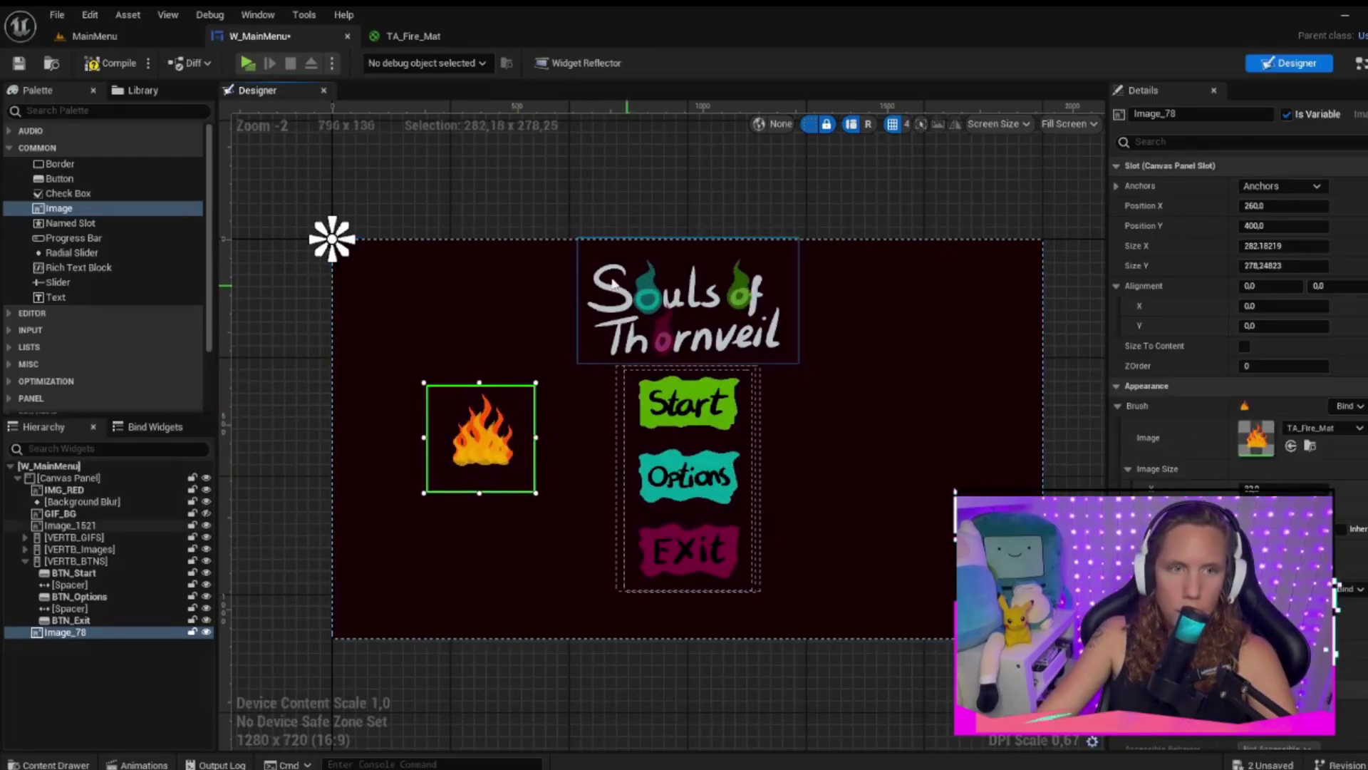
{"action": "left_click", "coordinate": [583, 179]}
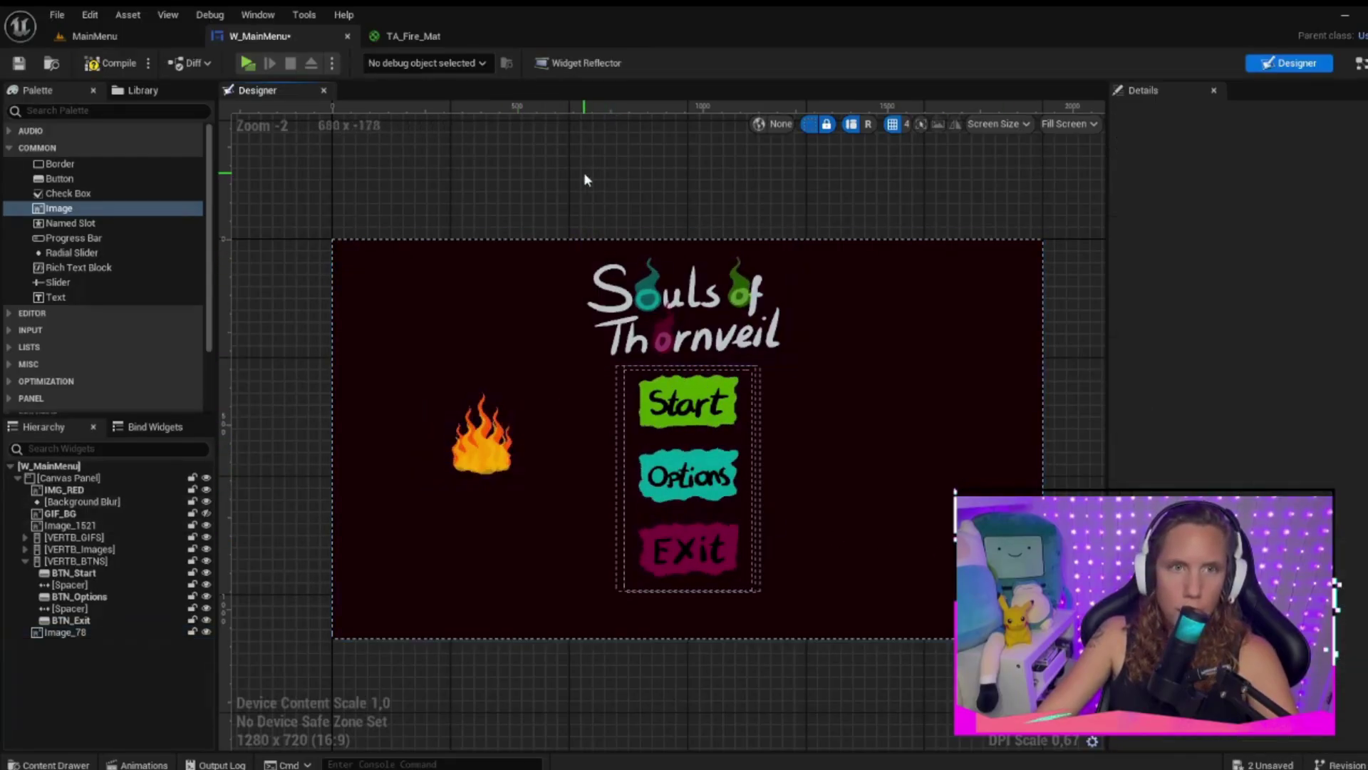
Step: Preview the main menu to check the fire image beside the Start, Options and Exit buttons
{"action": "left_click", "coordinate": [247, 63]}
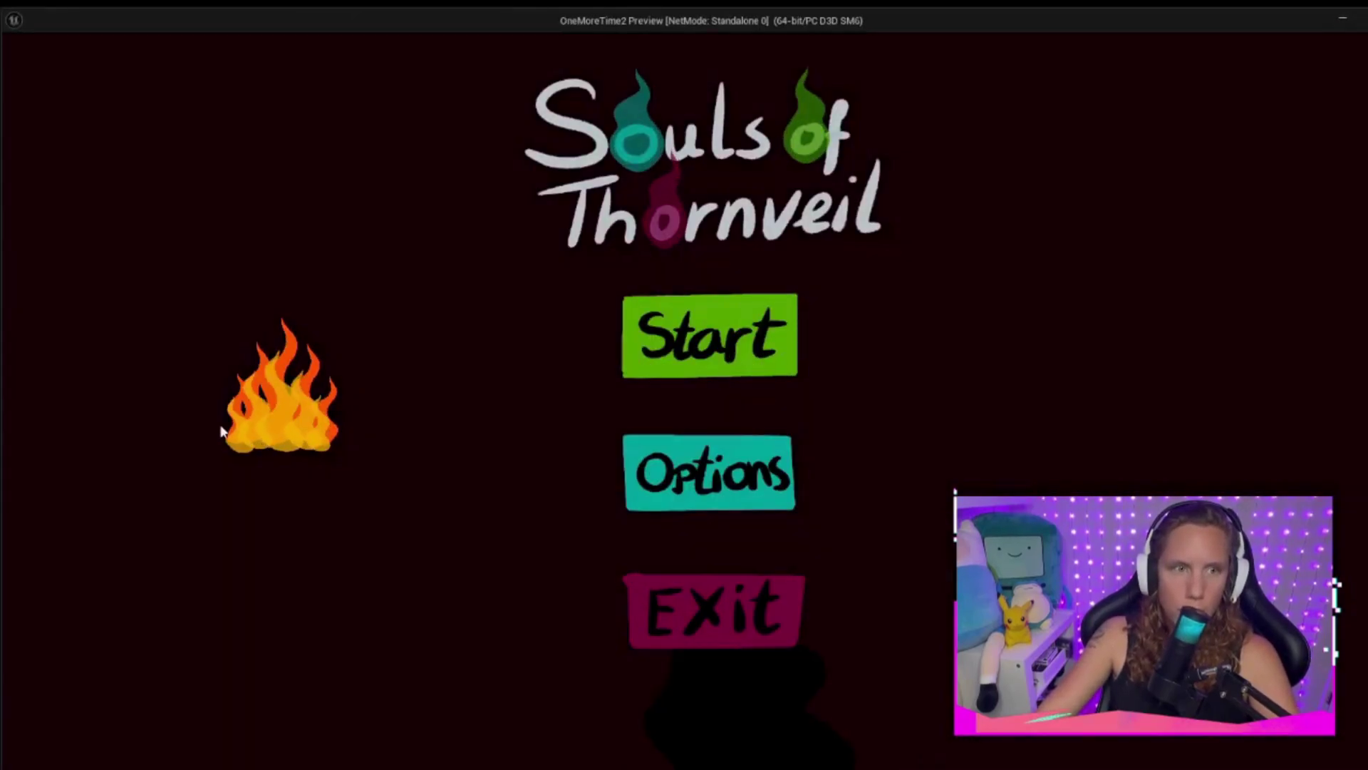